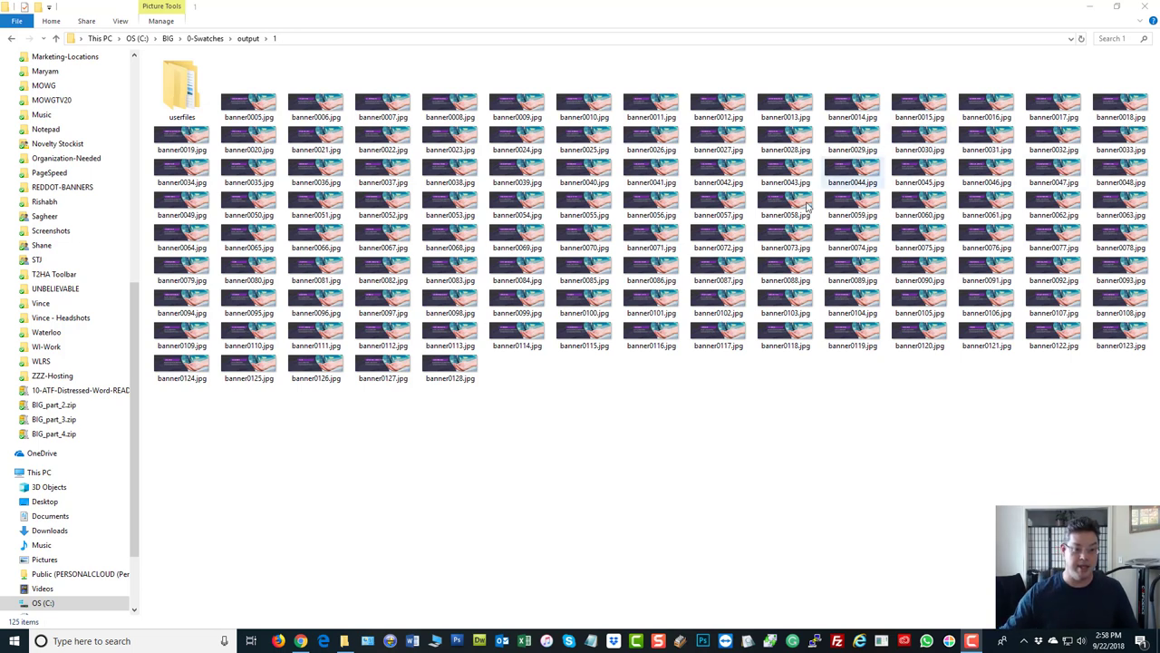
Look through the generated banner images in the photo viewer, starting from banner0005.jpg, and close the viewer
left_click(238, 107)
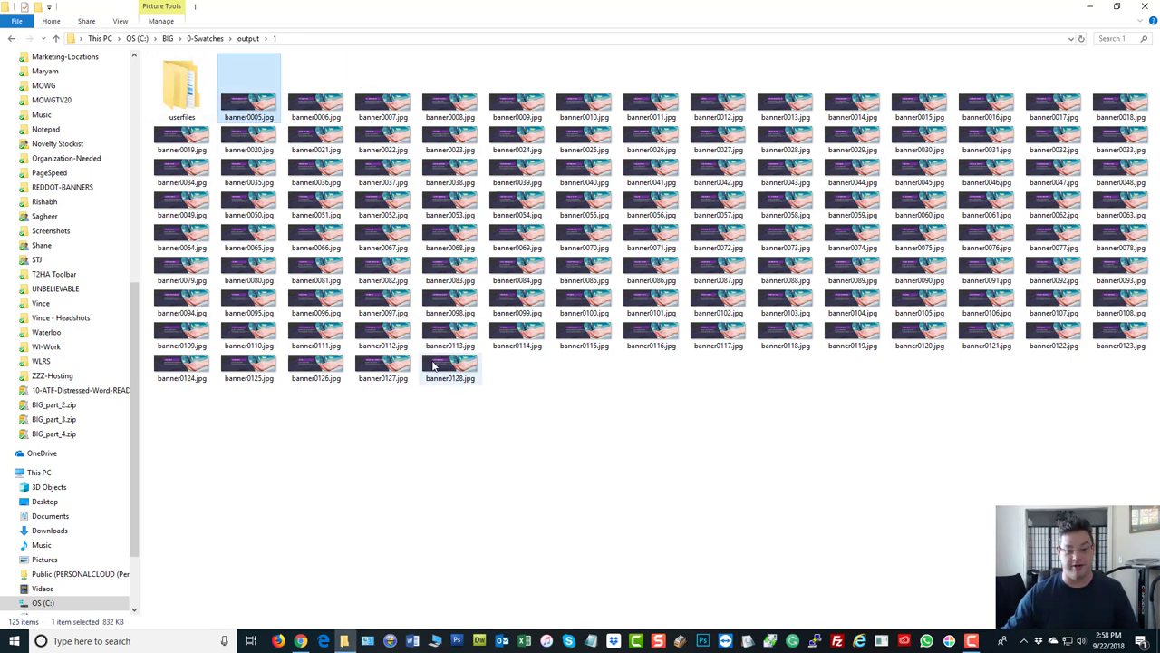
left_click(435, 367, "shift")
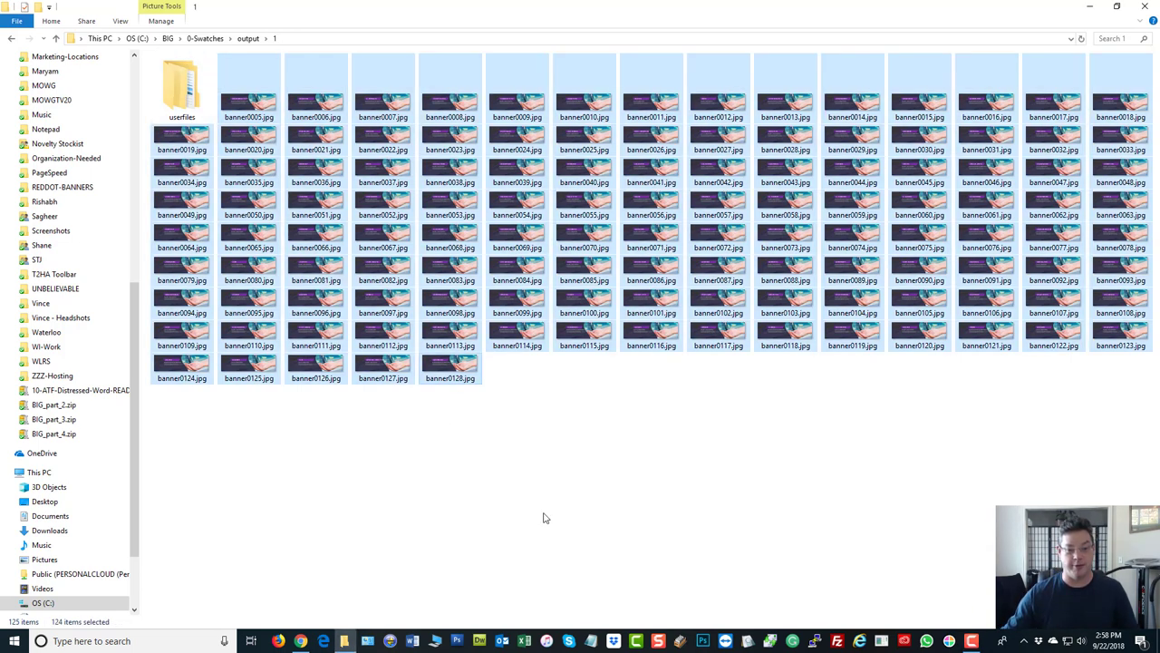
double_click(245, 108)
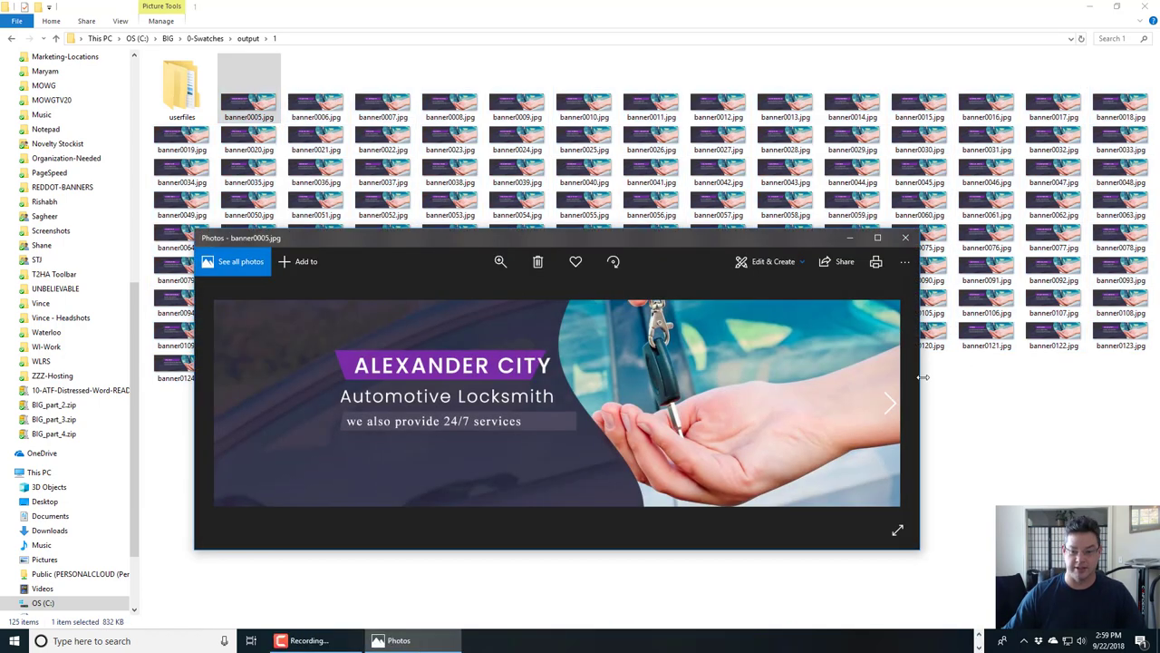
left_click(888, 405)
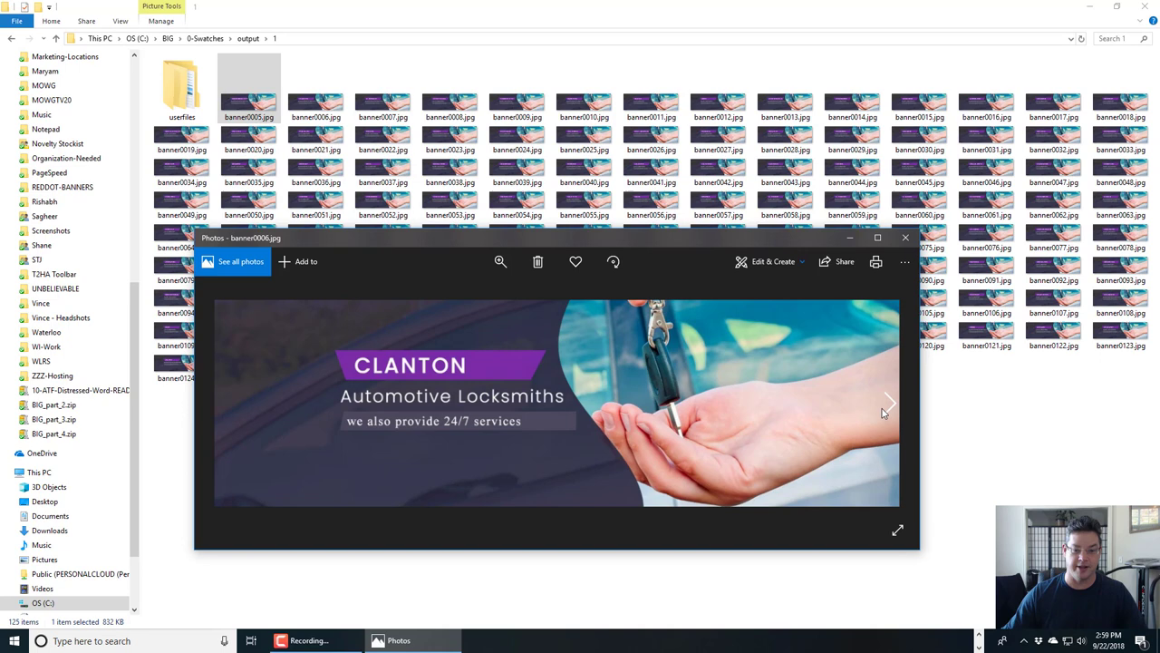
left_click(884, 409)
left_click(884, 412)
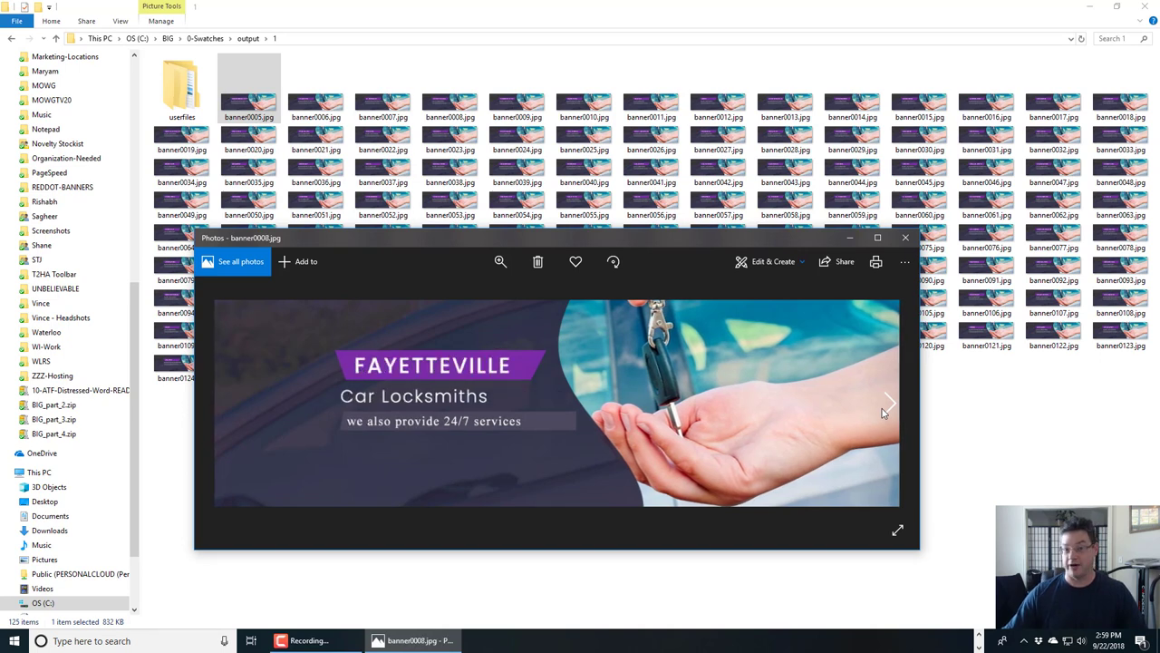
left_click(884, 412)
left_click(884, 413)
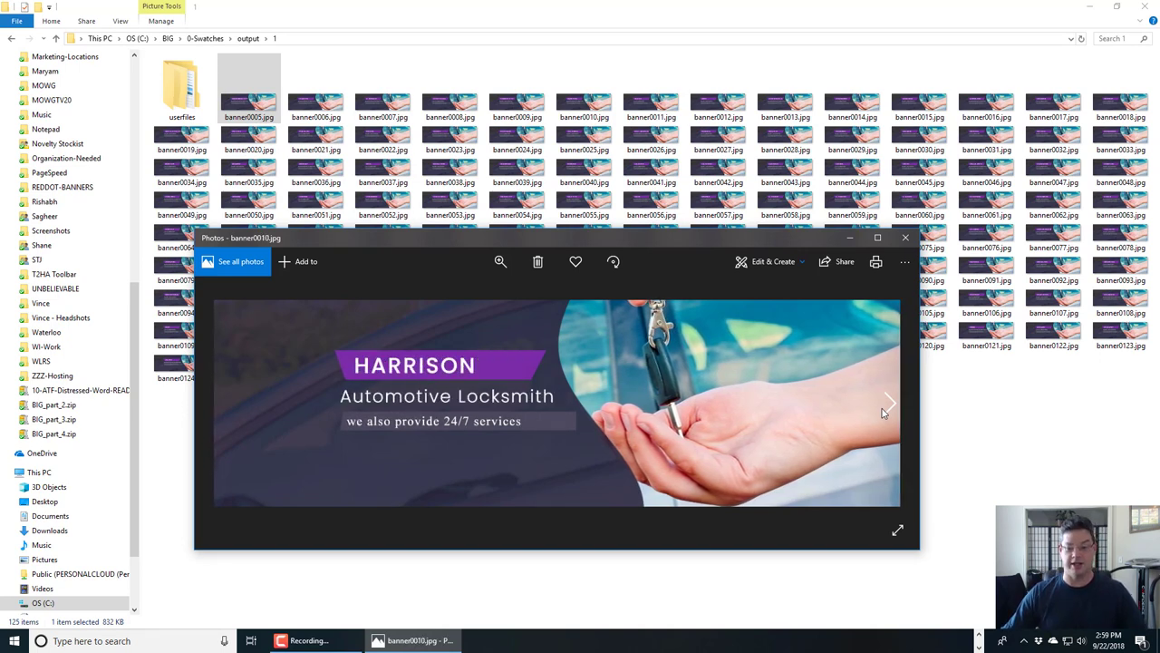
left_click(888, 408)
left_click(891, 405)
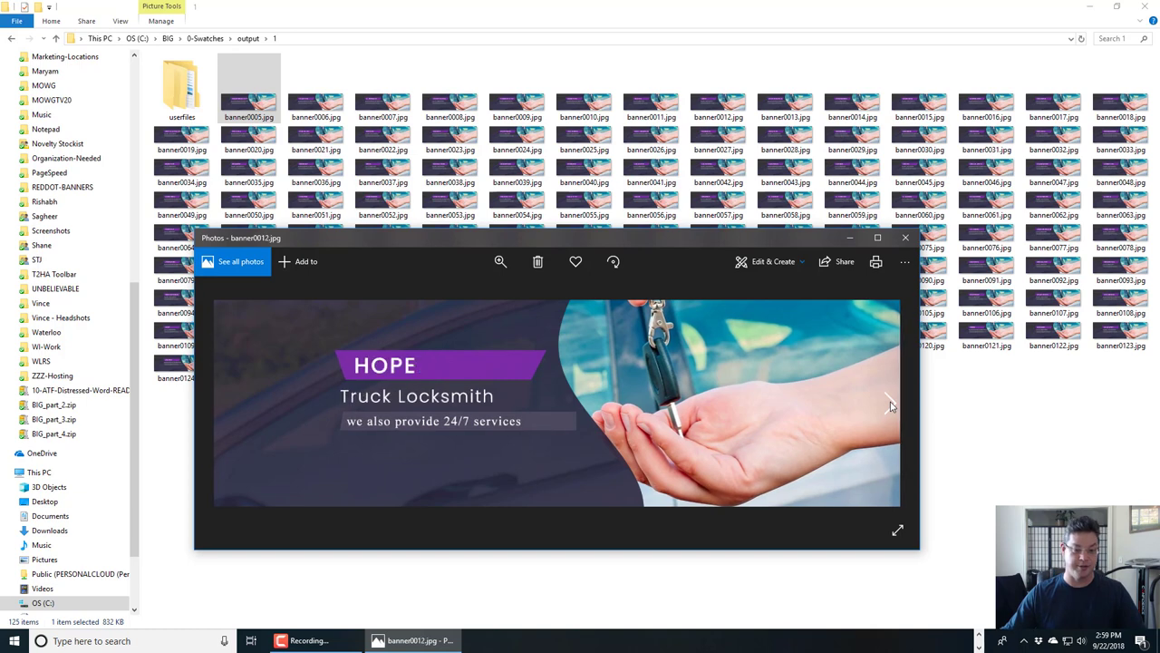
left_click(891, 403)
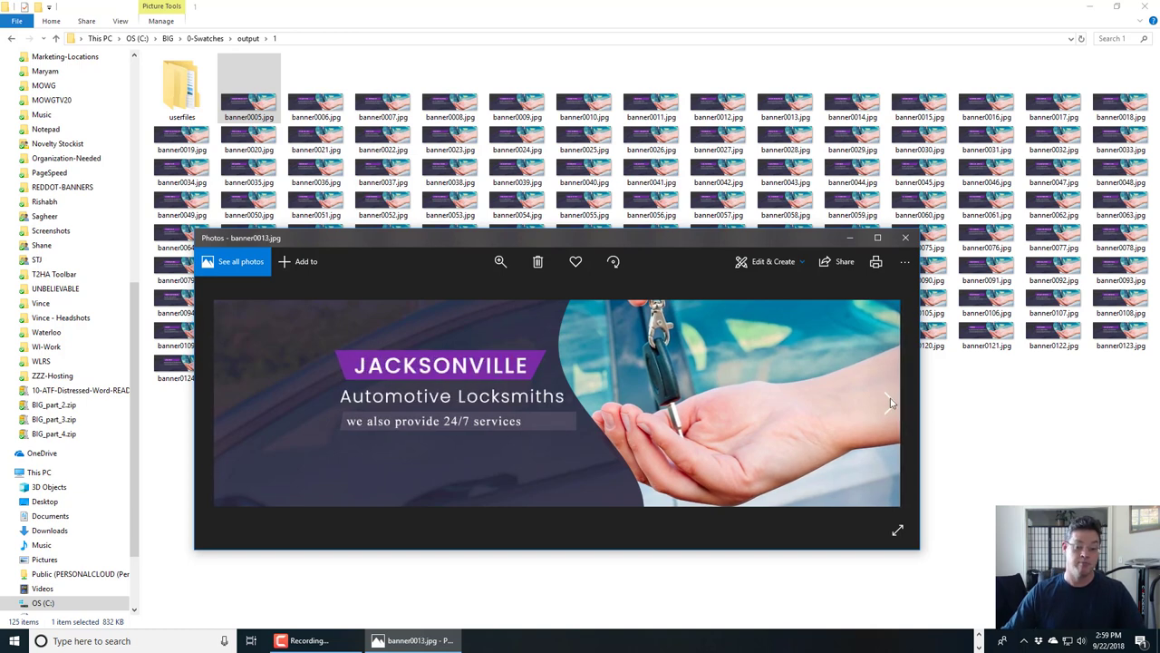
left_click(891, 404)
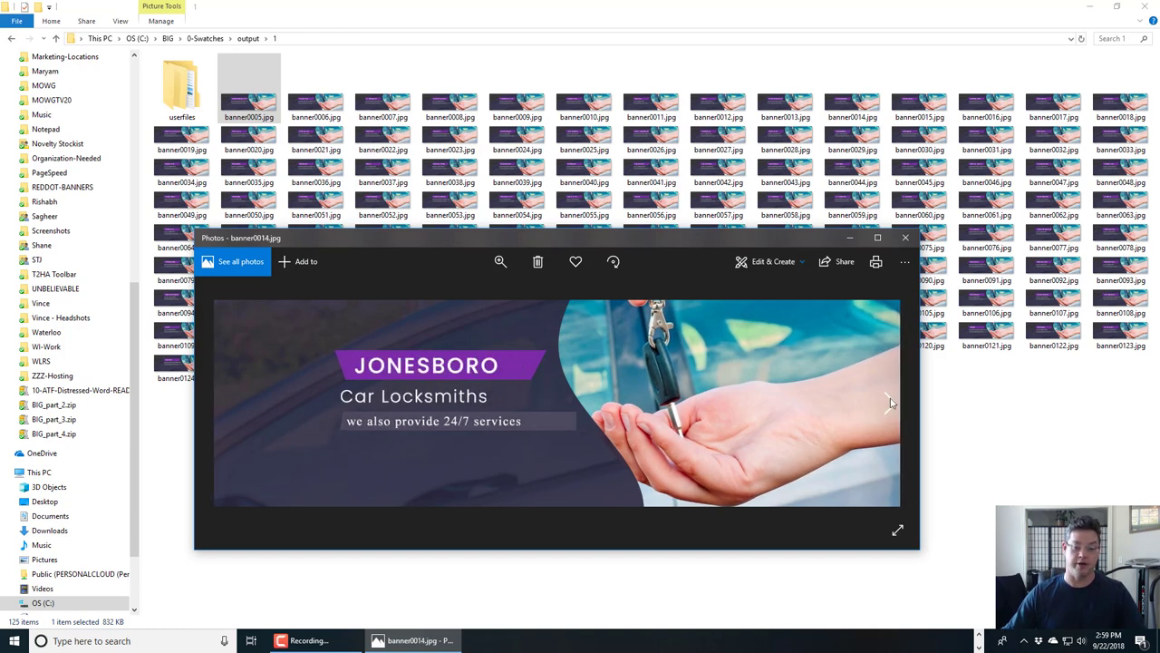
left_click(890, 403)
left_click(905, 237)
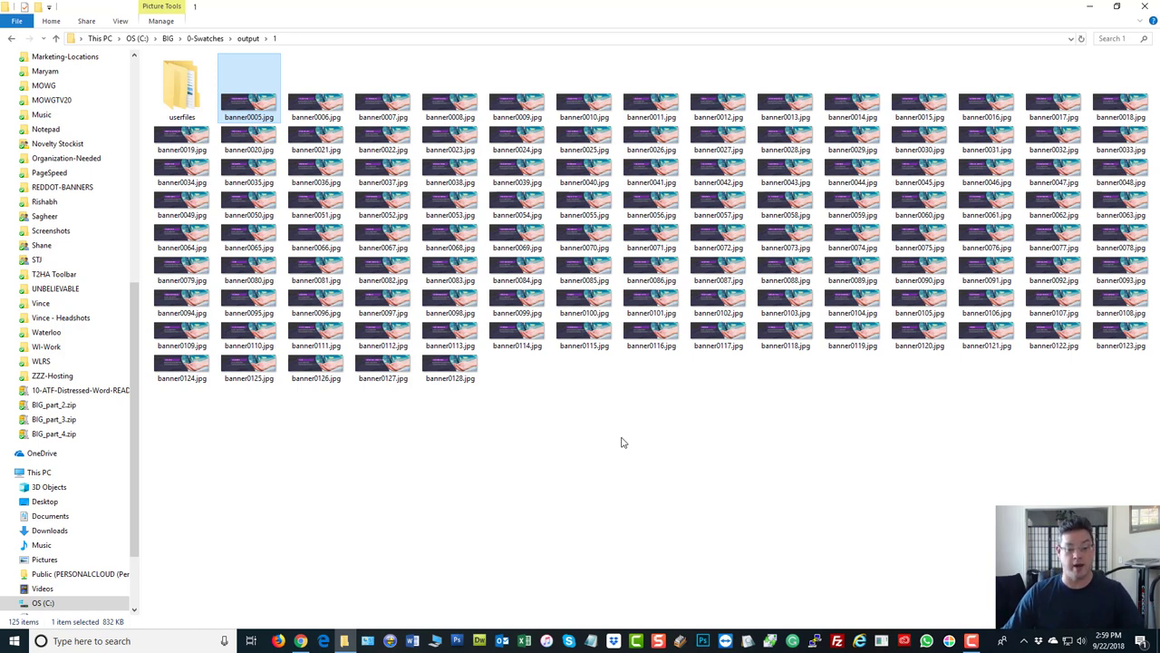
left_click(622, 442)
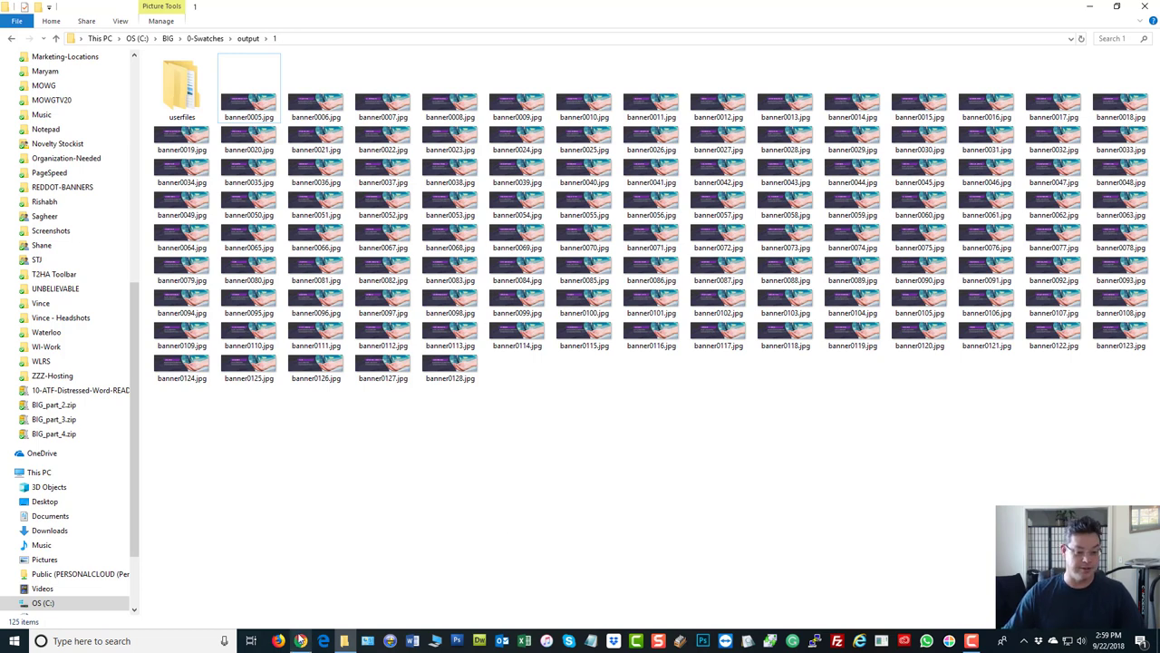
Switch to Chrome and review the "page speed" search results, the PageSpeed Insights start page and the mobile-lock-and-key-dispatch.com report
left_click(300, 641)
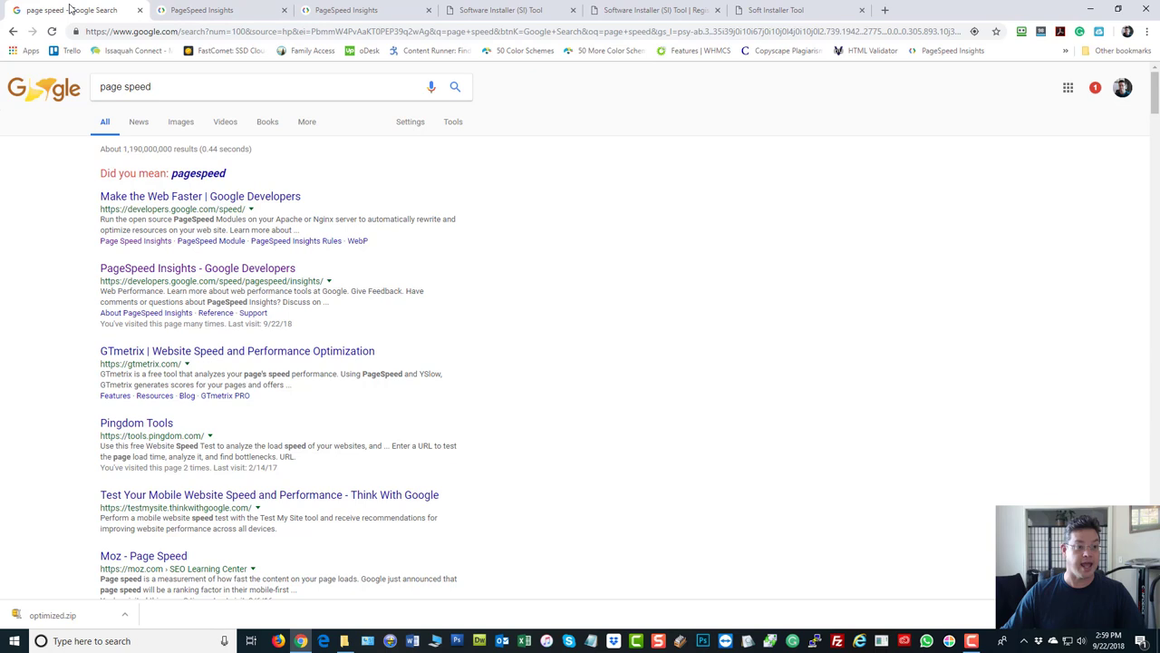
left_click_drag(161, 89, 94, 95)
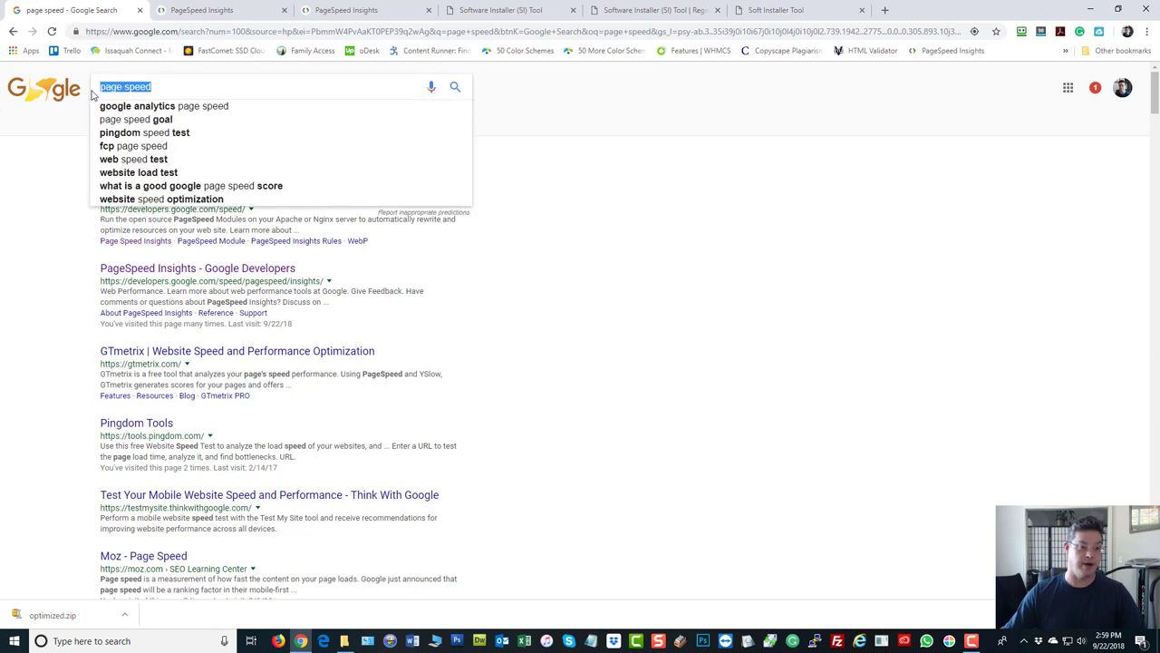
left_click(594, 214)
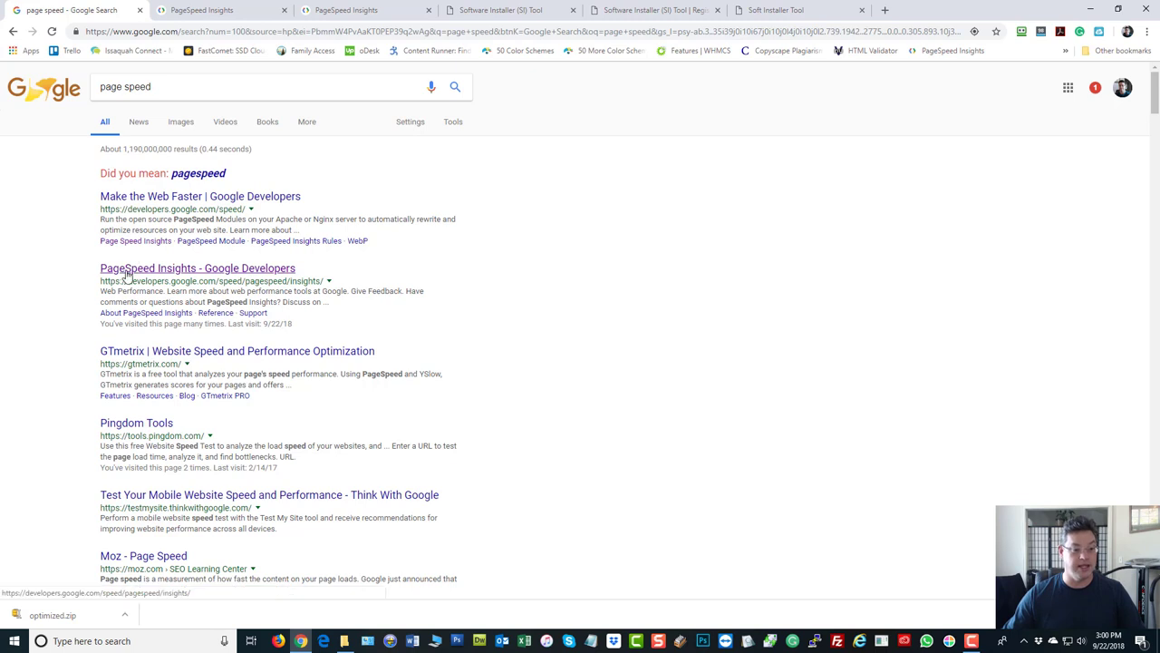
left_click(178, 11)
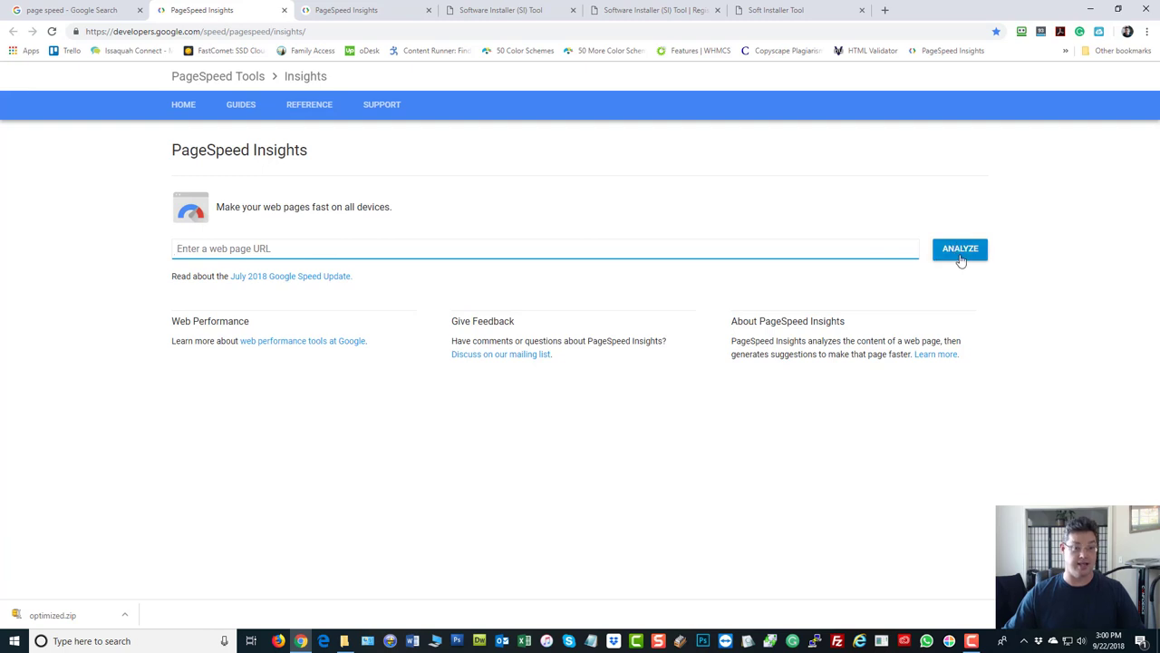
left_click(340, 12)
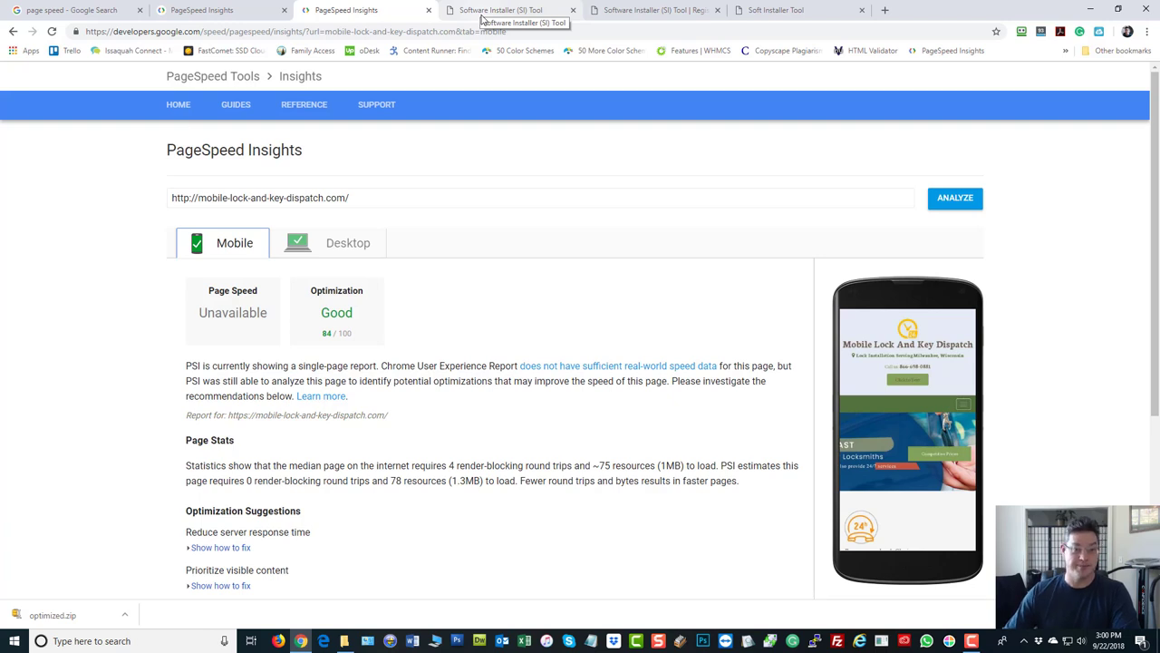
Load the software-installer.com home address in the already open Software Installer login page
left_click(482, 14)
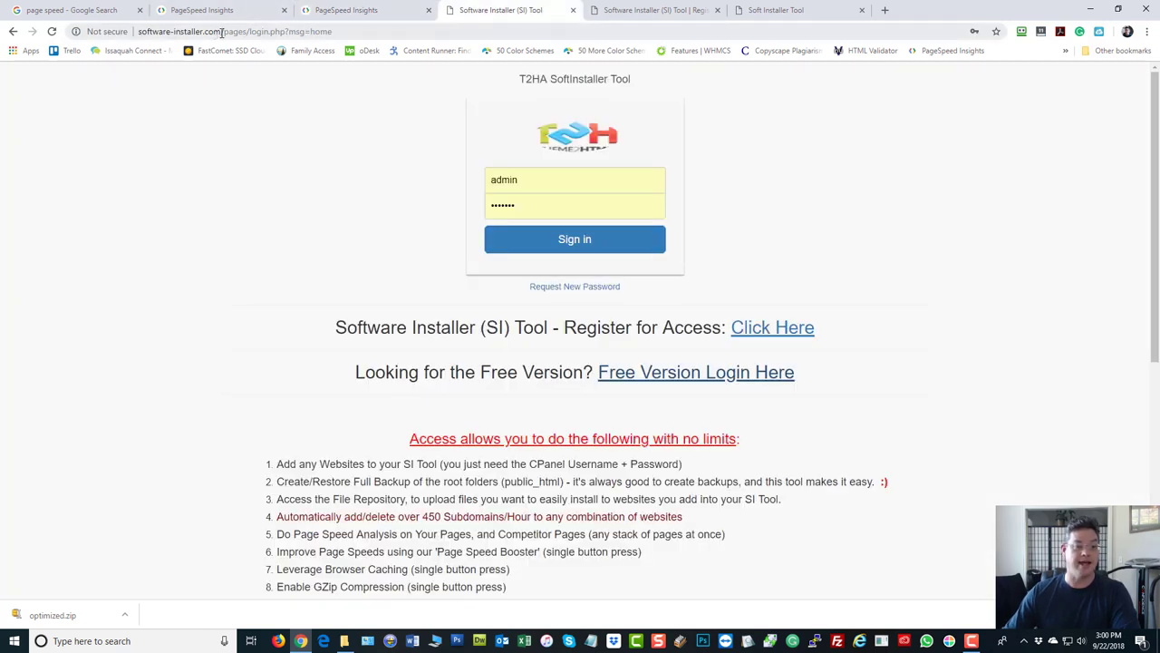
left_click_drag(221, 33, 415, 29)
key("BackSpace")
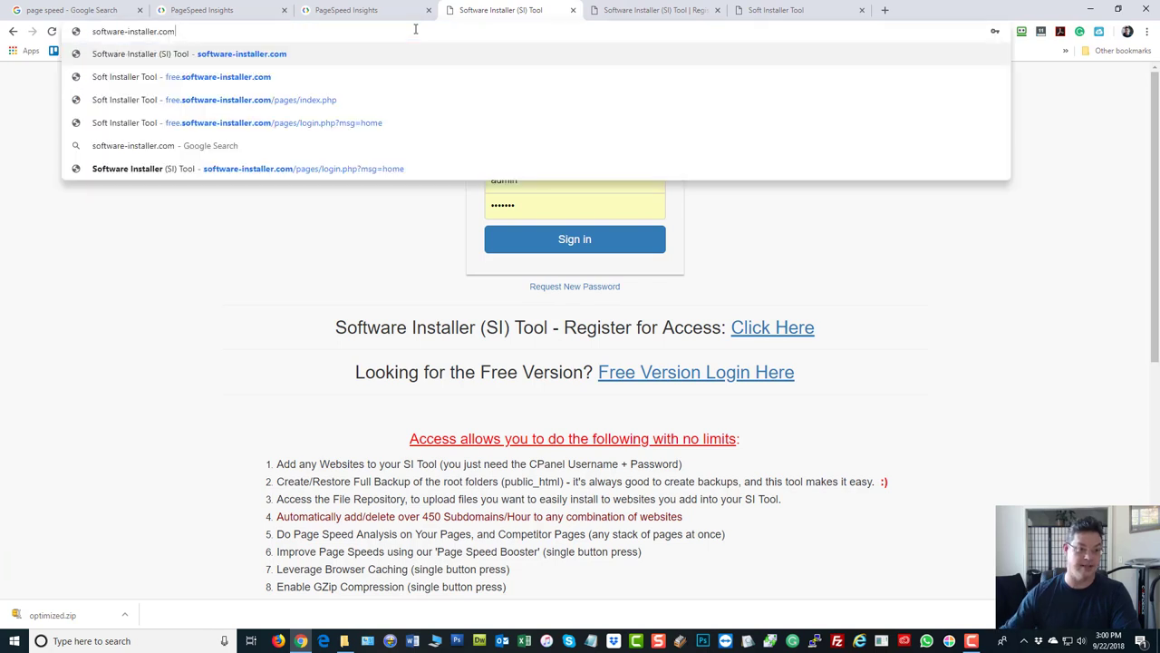
key("Return")
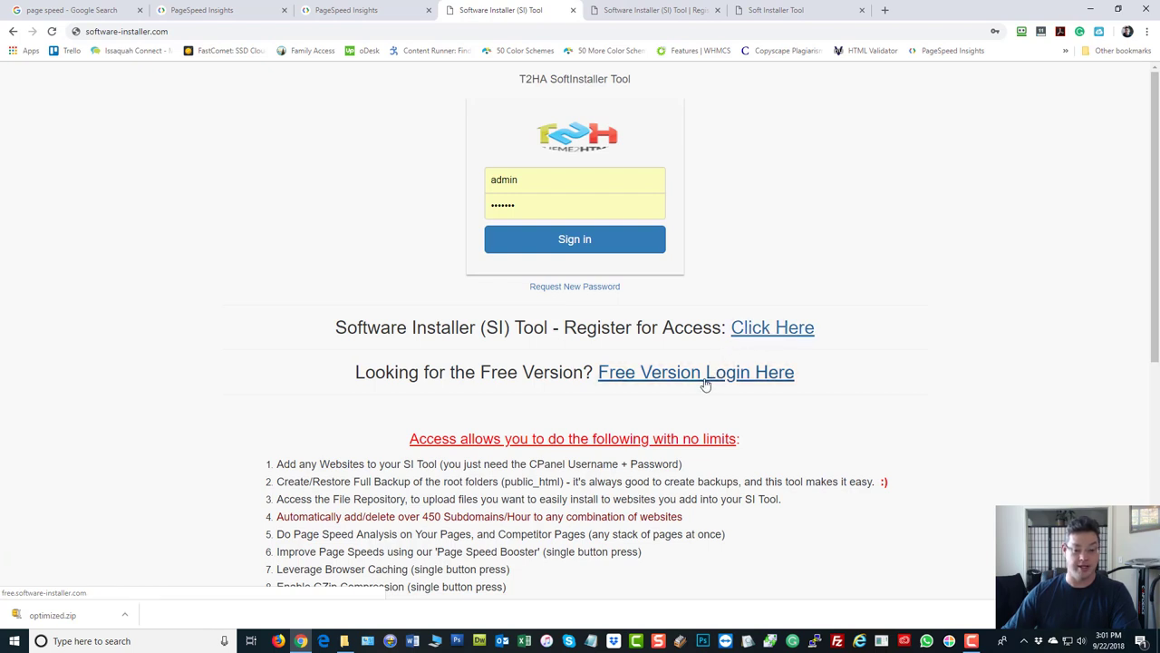
View the Software Installer registration page and the account options in the logged-in Soft Installer Tool
left_click(766, 337)
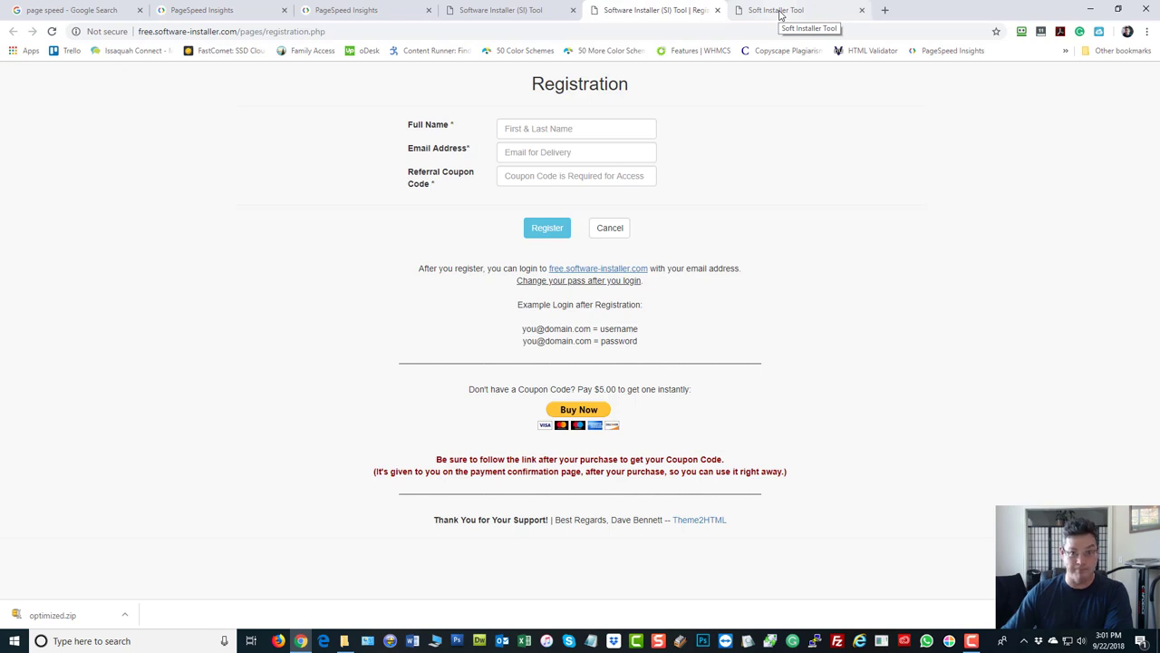
left_click(780, 11)
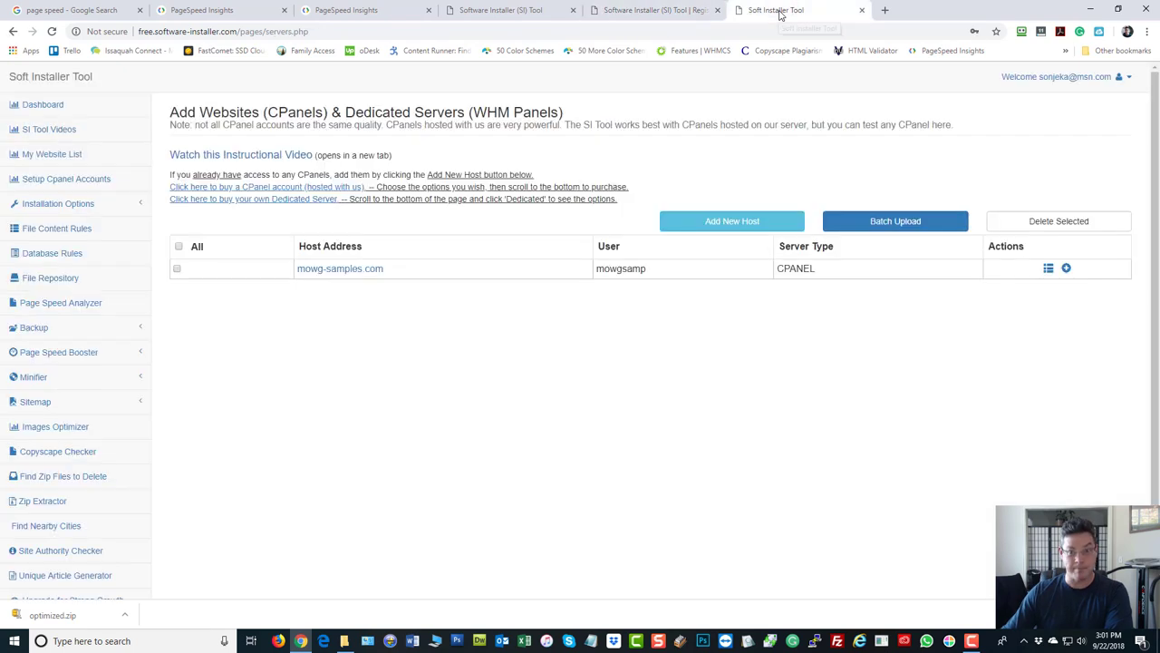
left_click(1099, 81)
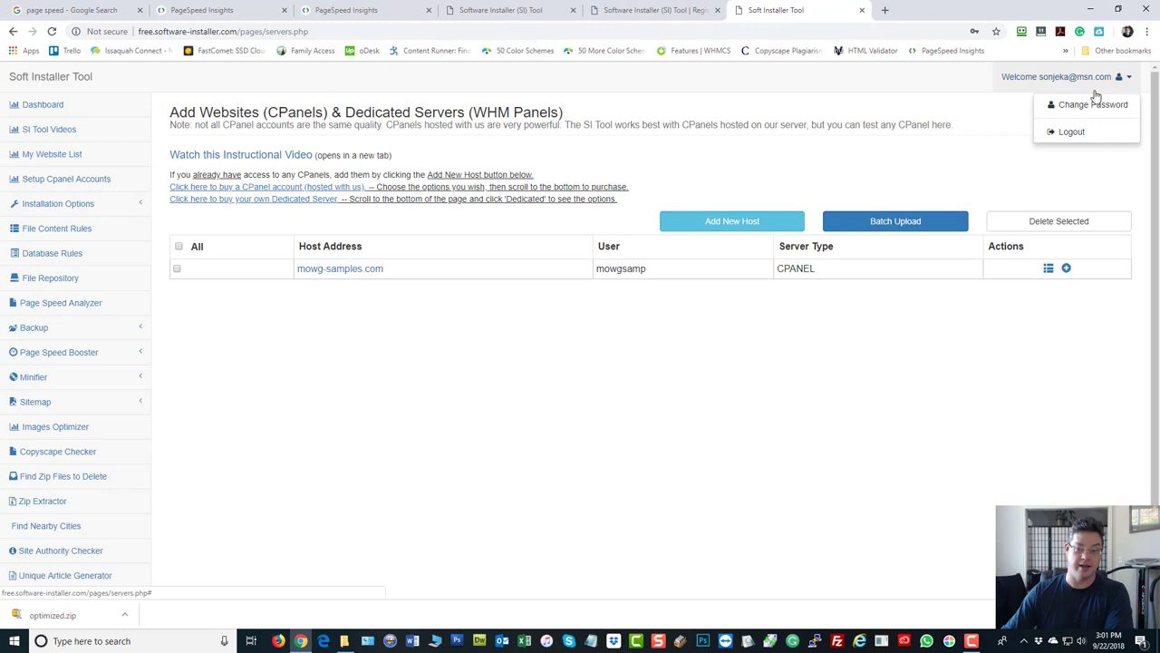
left_click(802, 409)
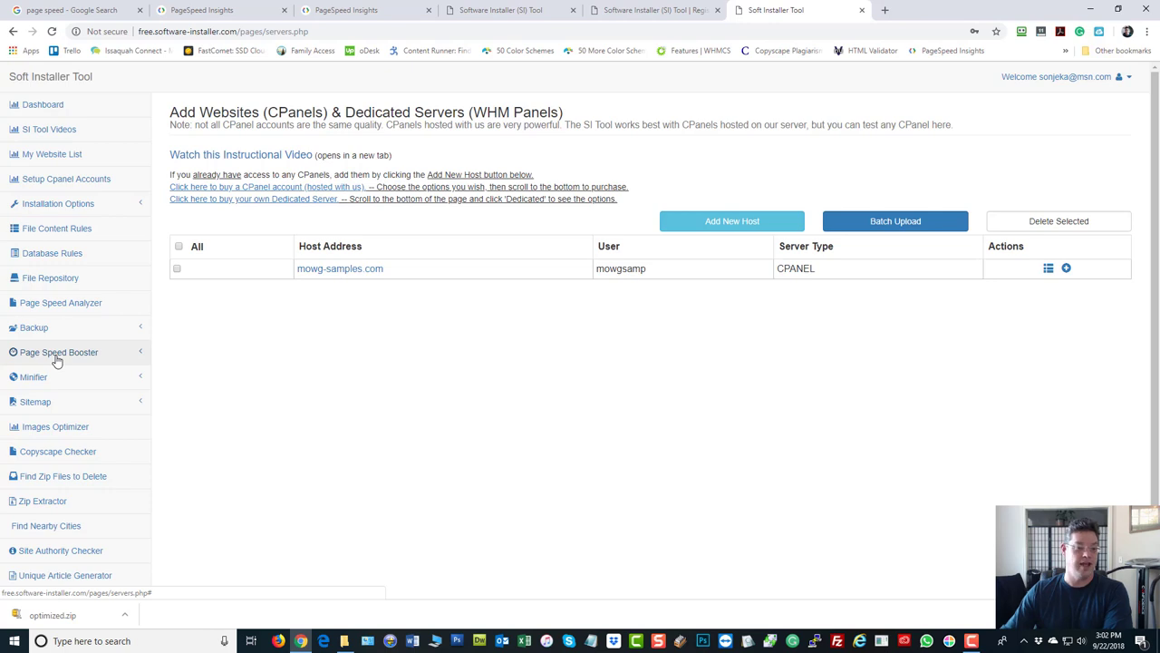
Recheck the PageSpeed Insights report for mobile-lock-and-key-dispatch.com and open the Images Optimizer from the Soft Installer Tool
left_click(208, 11)
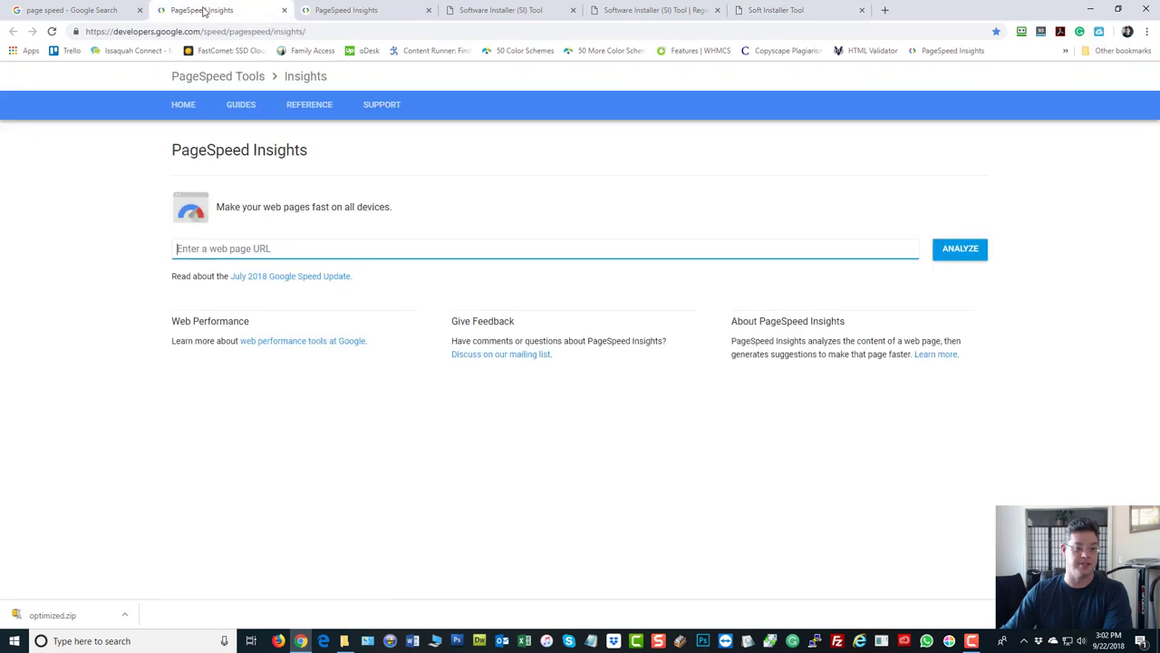
left_click(321, 13)
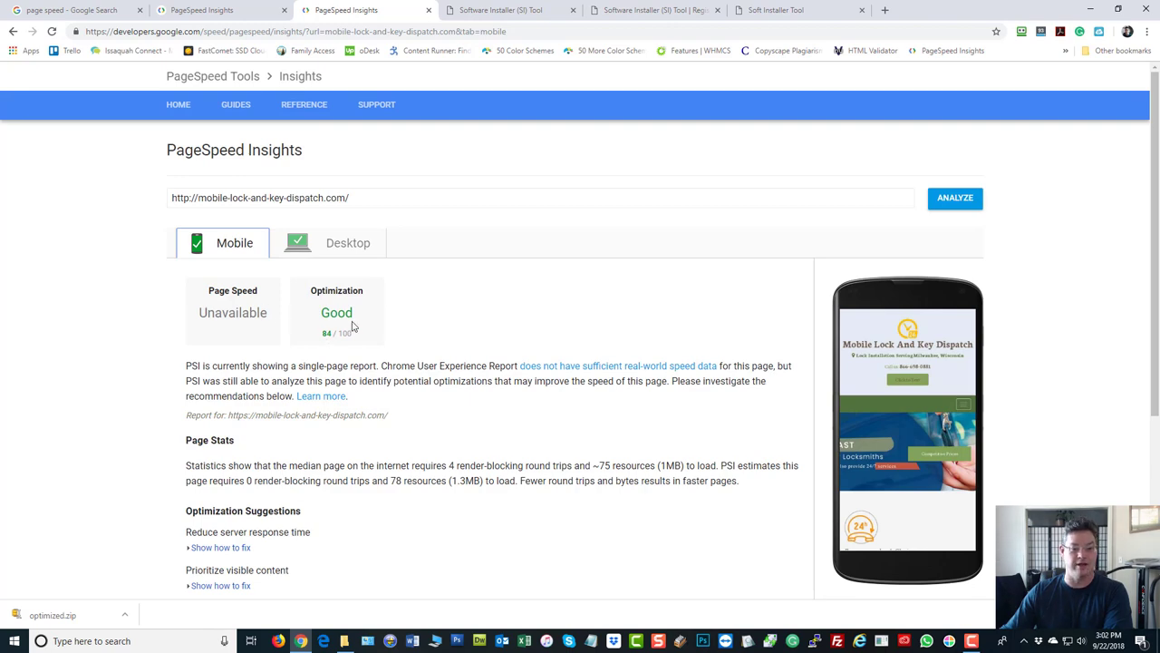
left_click(764, 10)
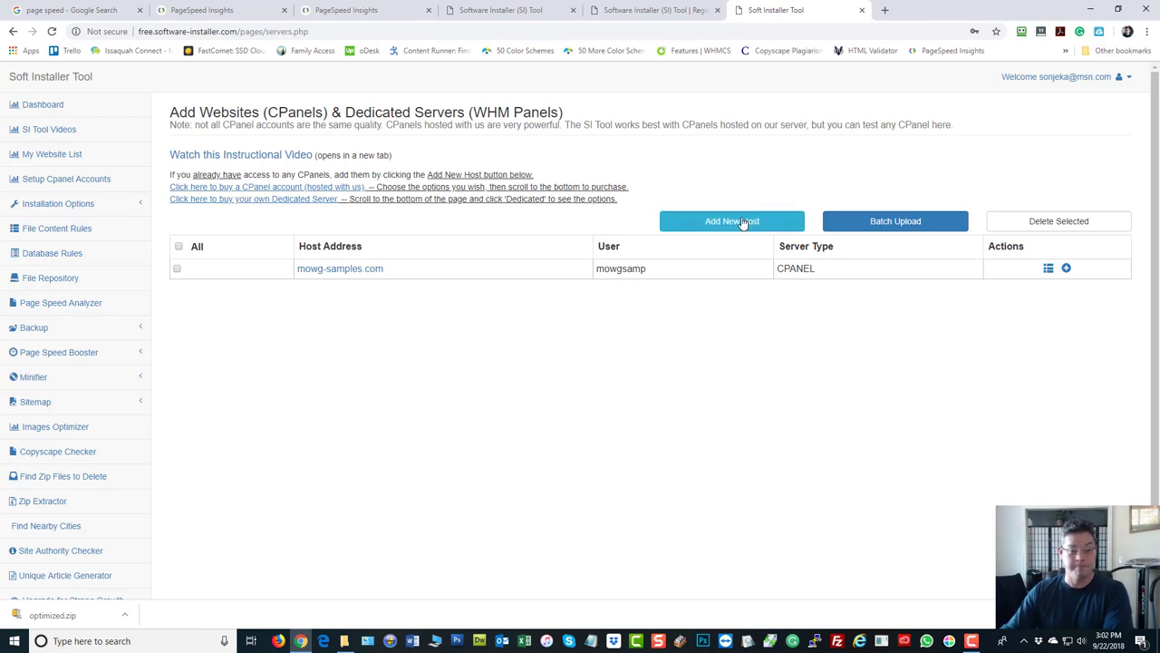
left_click(47, 432)
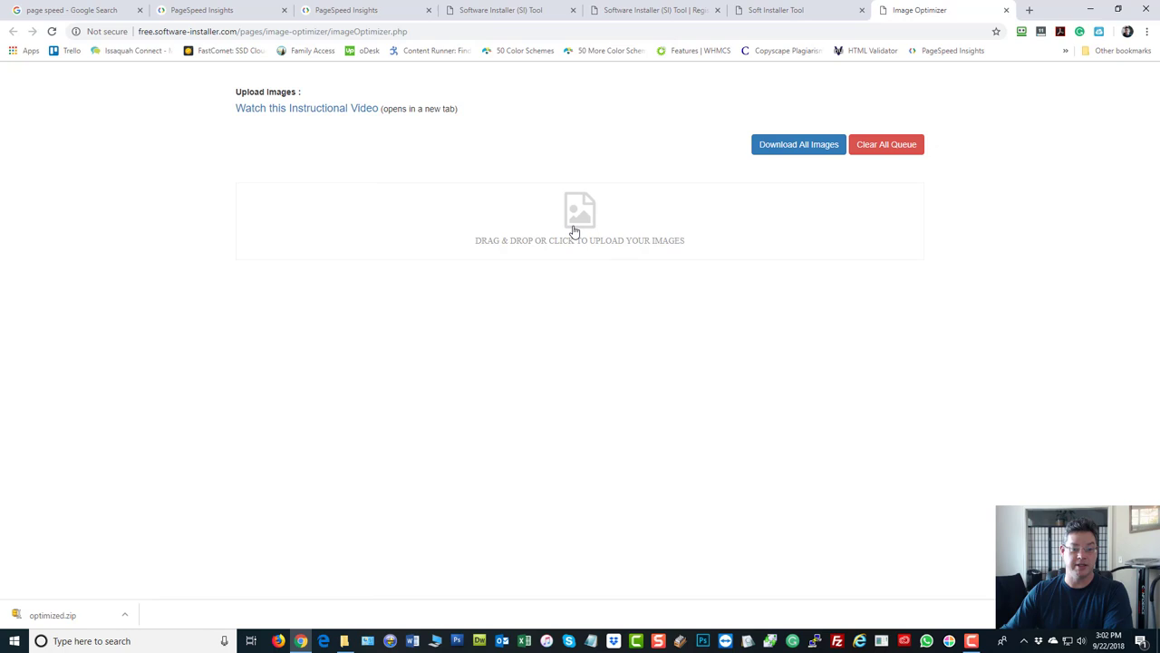
Switch to the banner folder in File Explorer and select banner0005.jpg through banner0128.jpg
left_click(1090, 8)
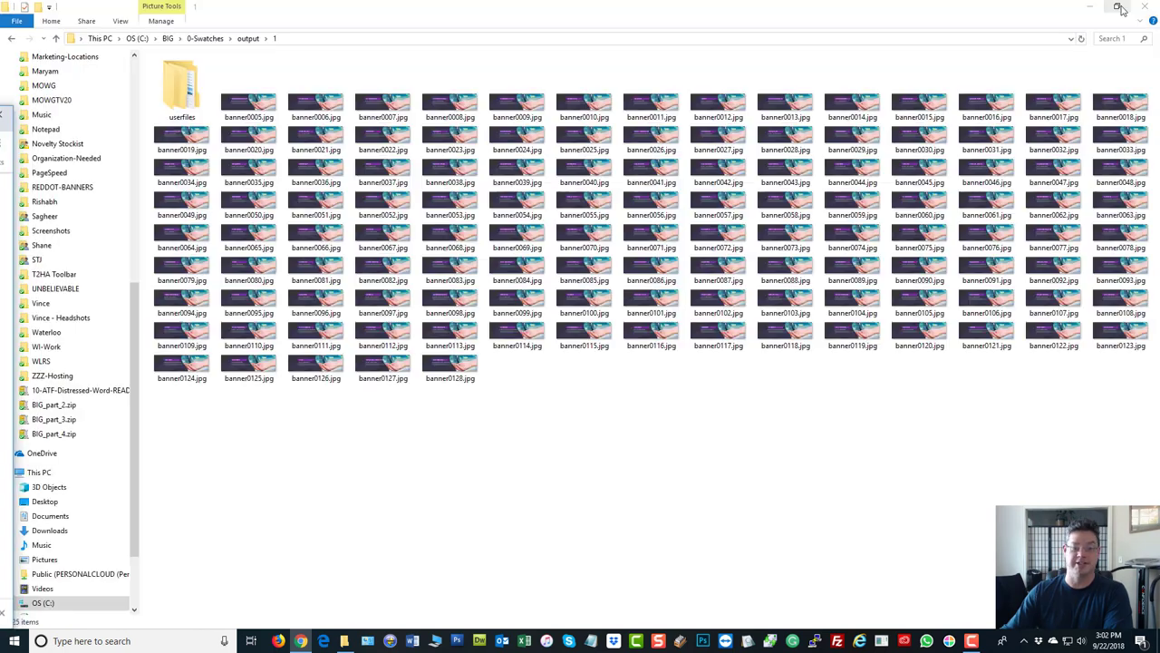
left_click(242, 116)
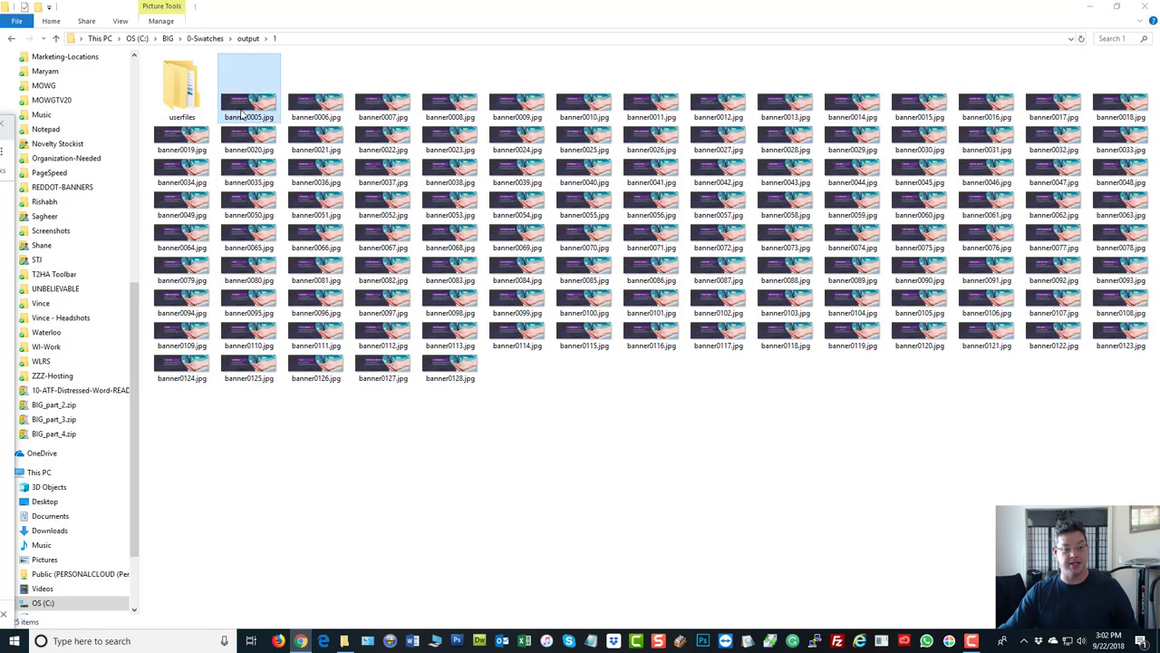
left_click(442, 363, "shift")
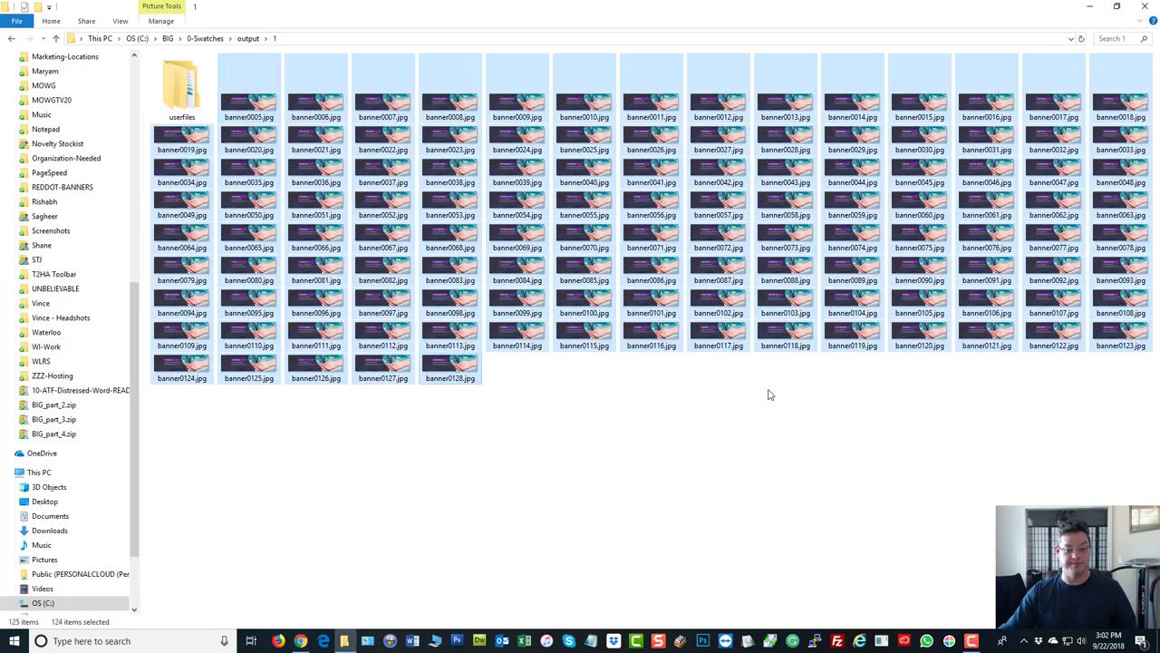
Arrange the banner folder window and the Image Optimizer browser window so the selected banners and the upload area are both visible
left_click(1117, 8)
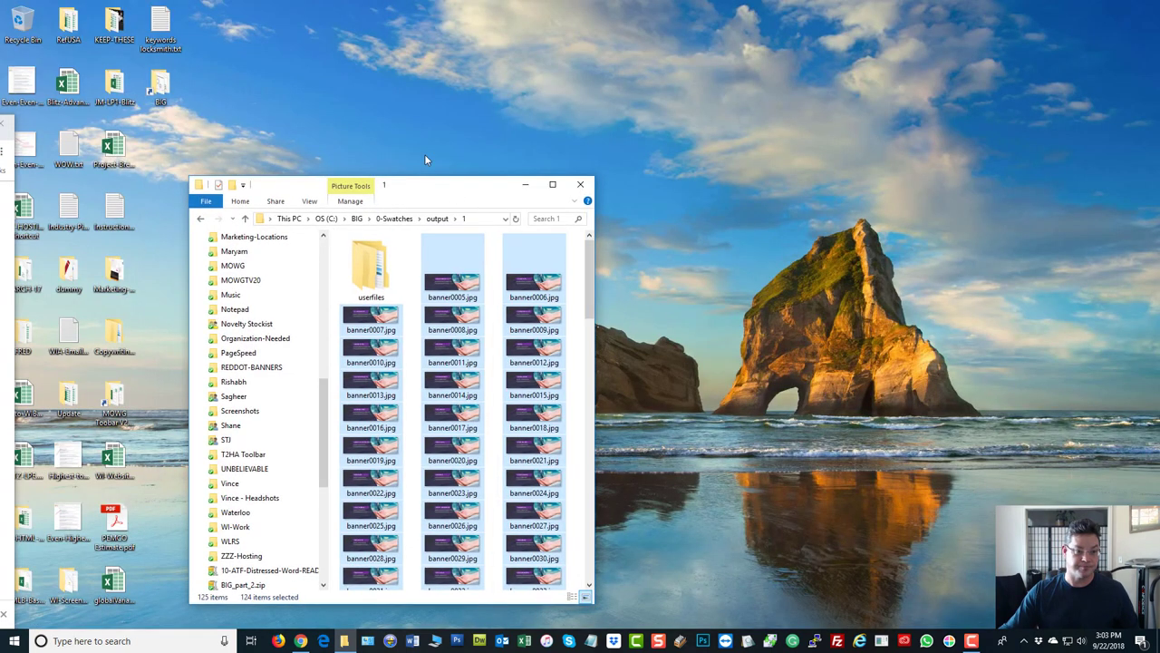
left_click_drag(460, 192, 303, 61)
left_click(976, 185)
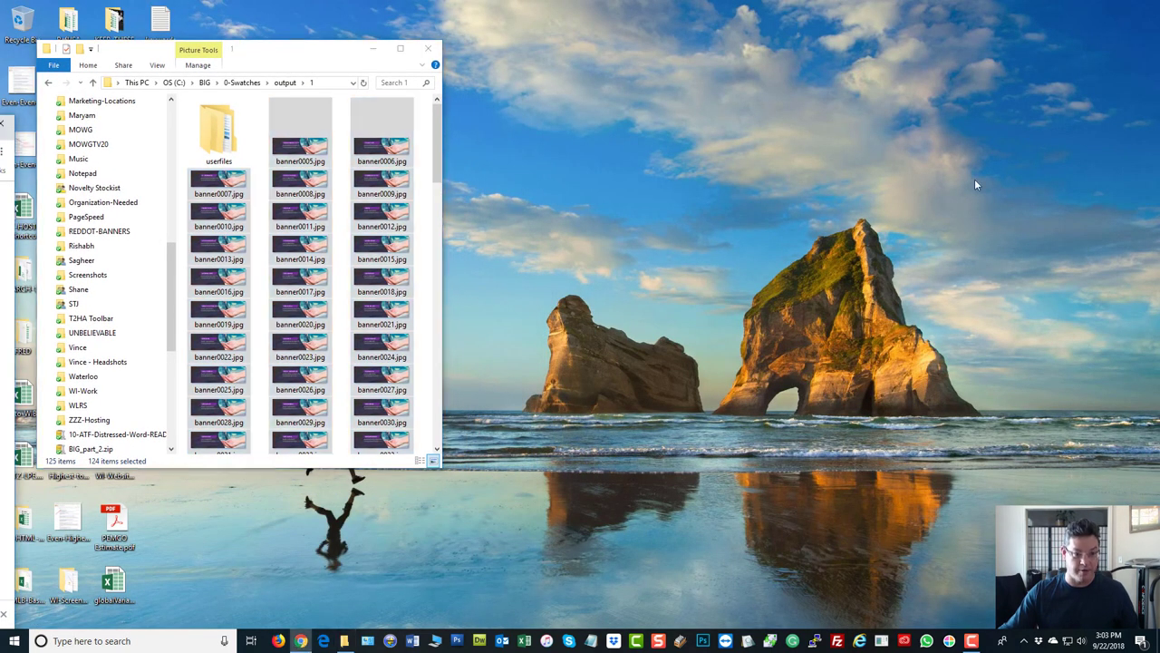
left_click(303, 641)
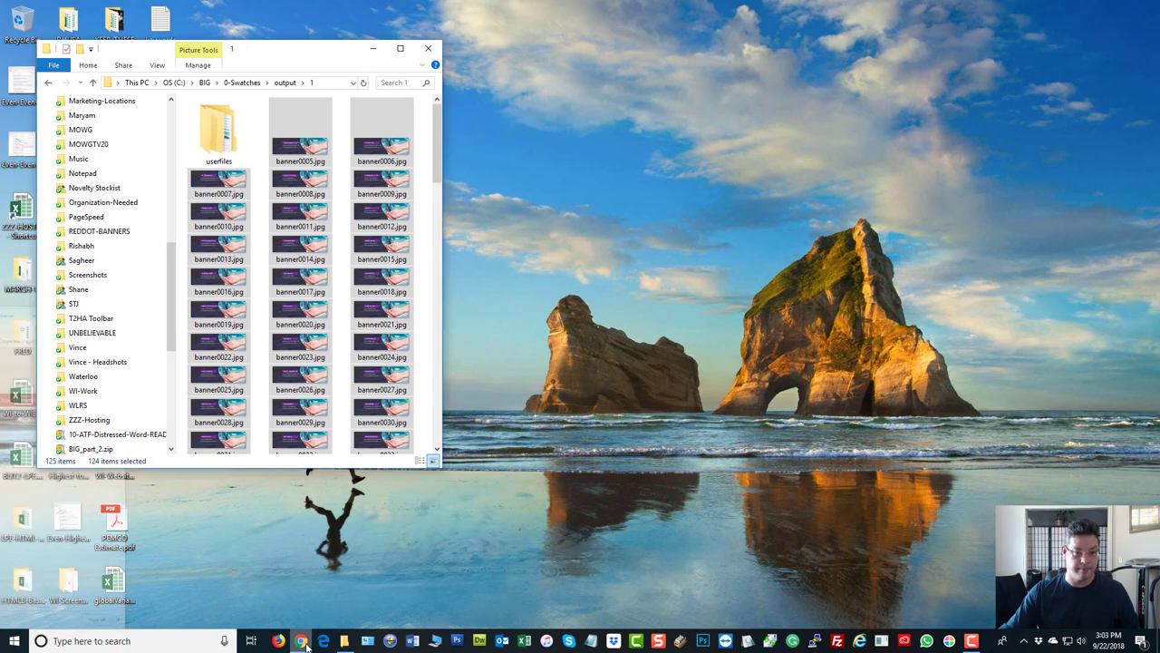
left_click(303, 642)
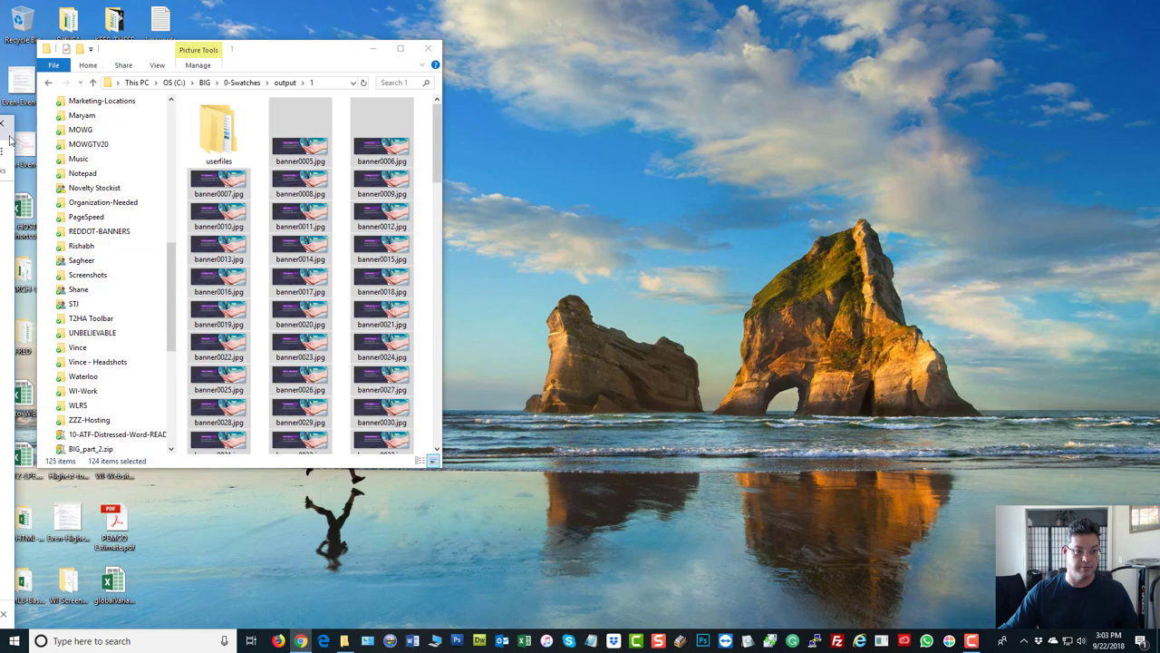
left_click_drag(12, 138, 964, 137)
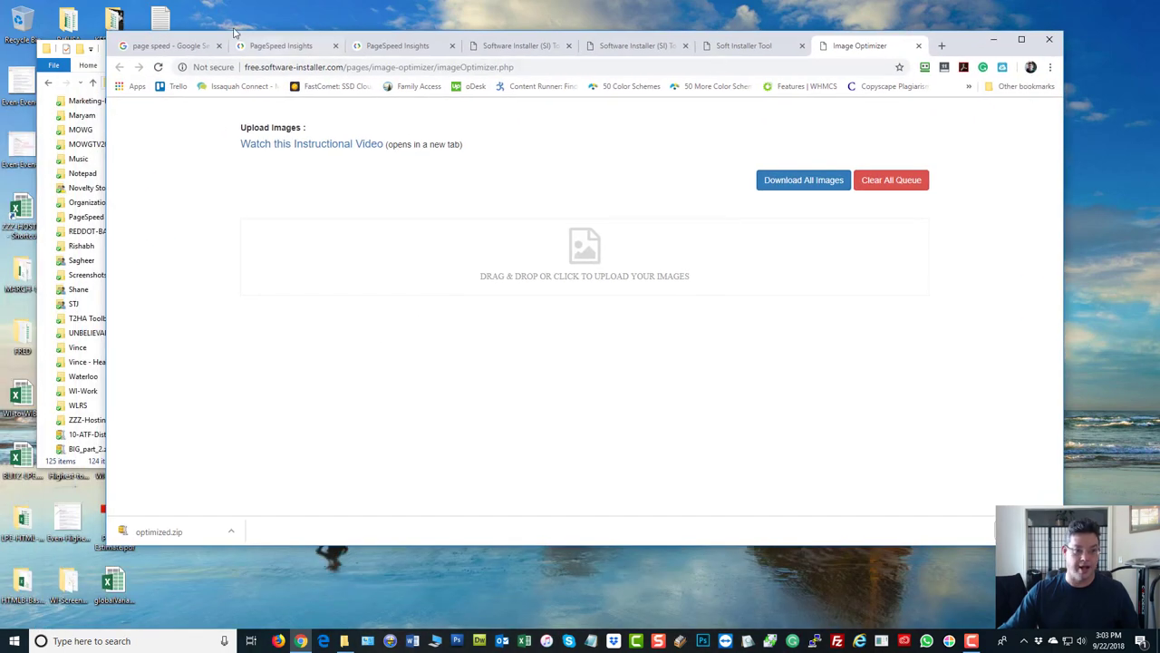
left_click_drag(233, 40, 421, 41)
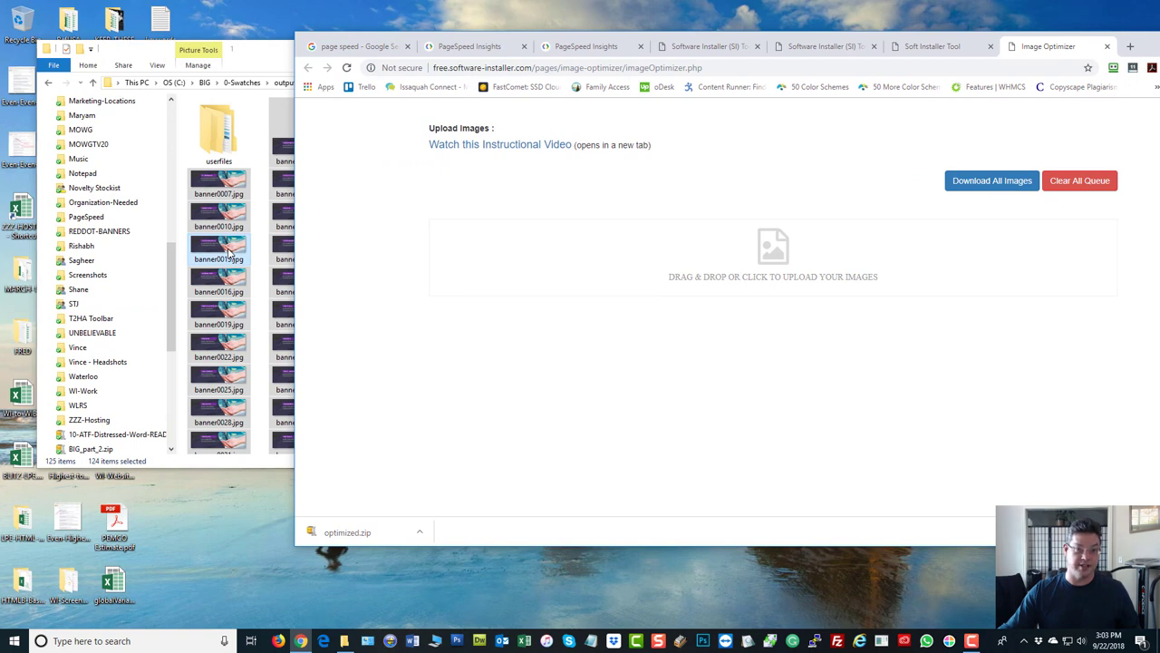
Upload the selected banner images to the Image Optimizer and maximize the browser window
left_click_drag(228, 253, 764, 270)
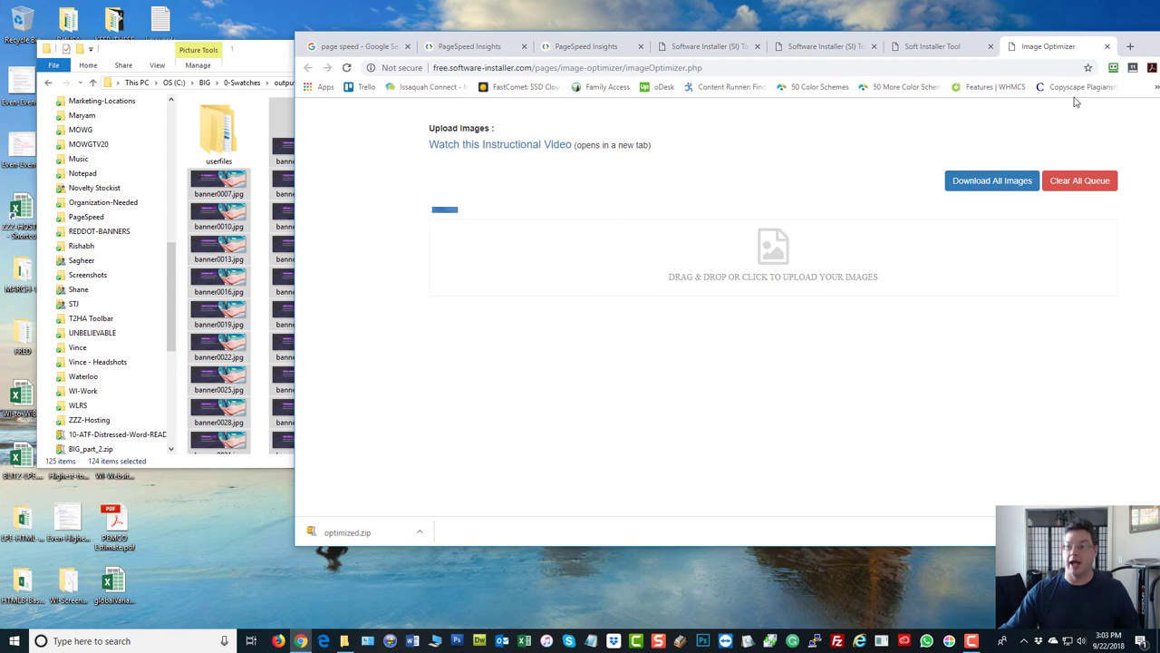
key("super+Up")
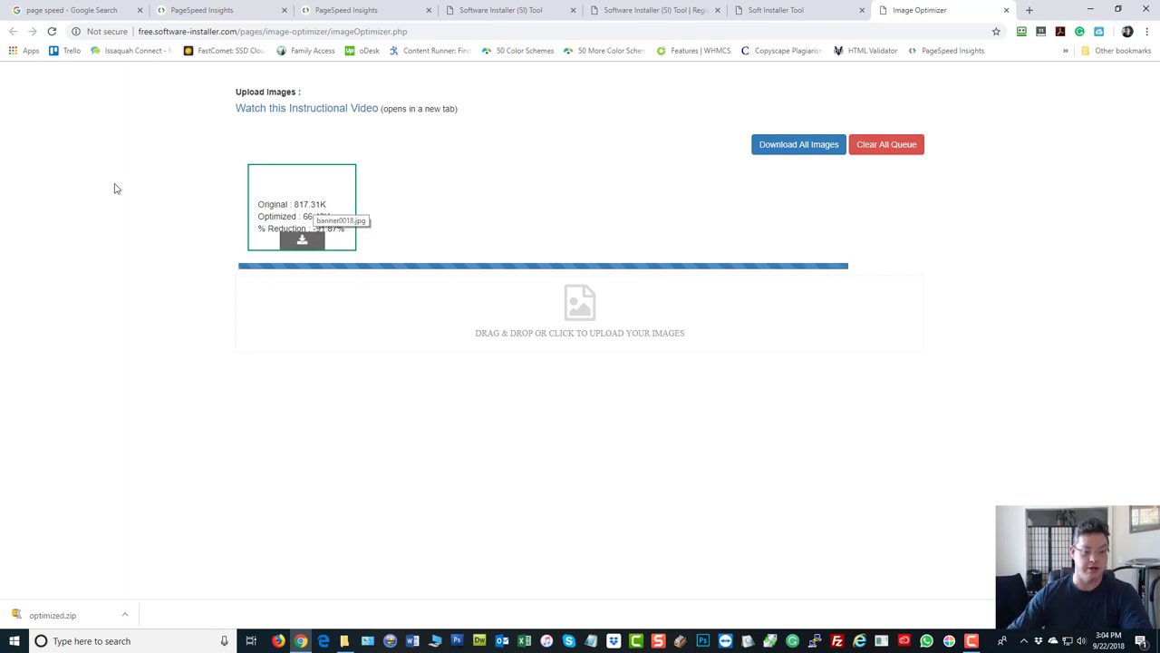
mouse_move(302, 204)
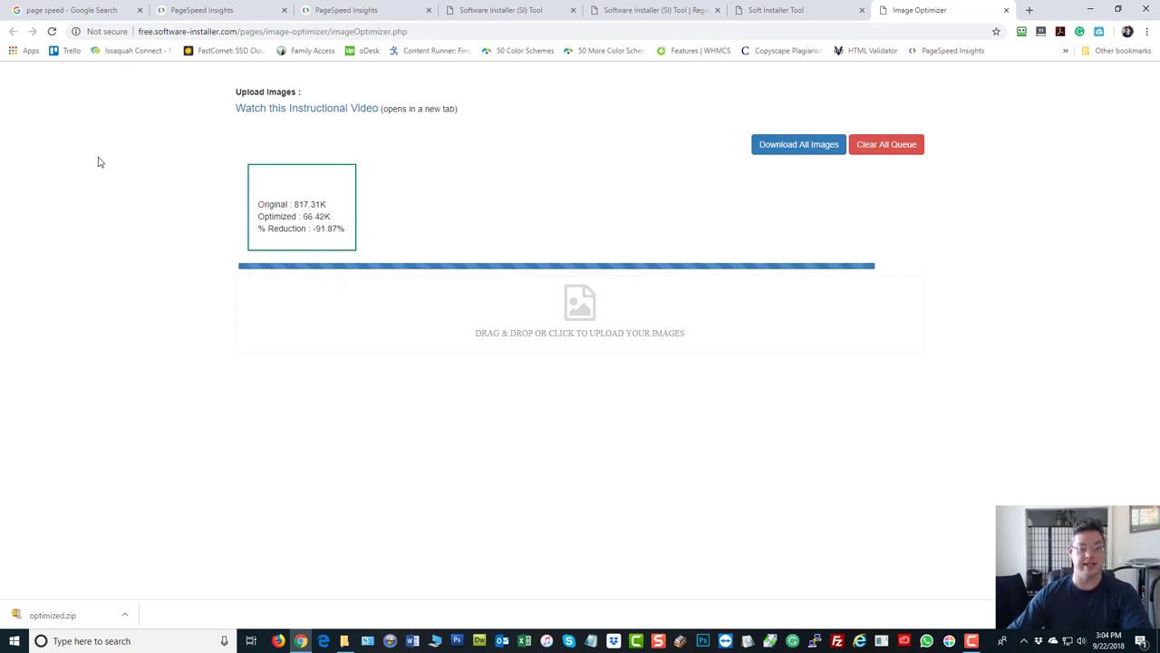
mouse_move(304, 232)
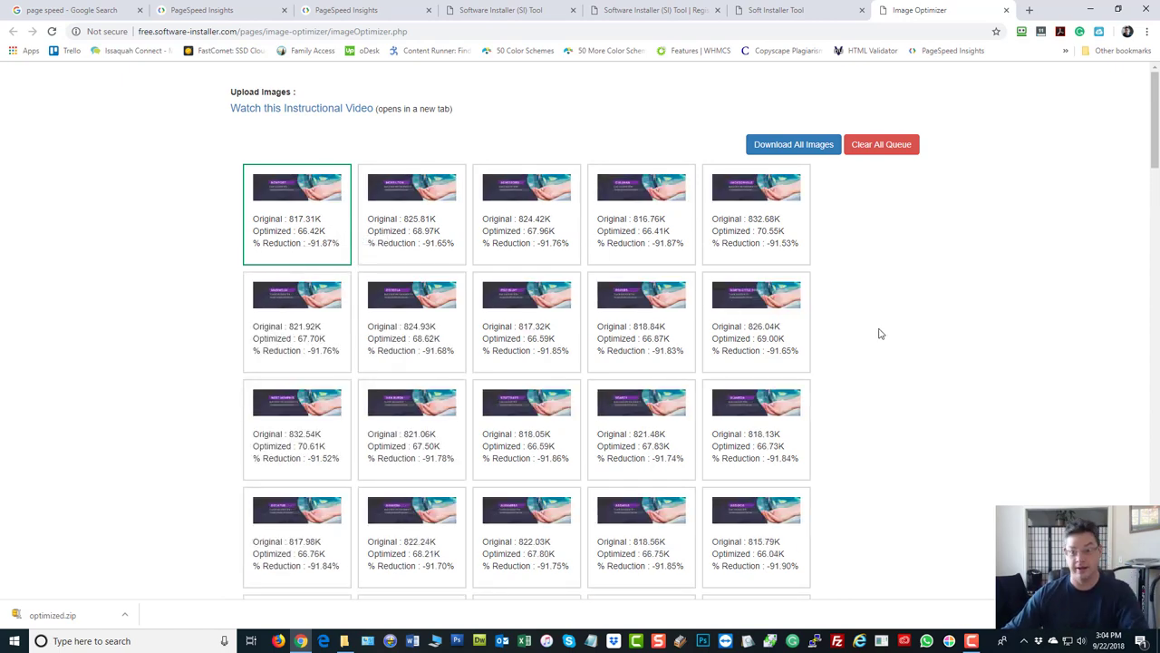
Review the original size, optimized size and percentage reduction across all the optimized banners
scroll(870, 363, "down", 10)
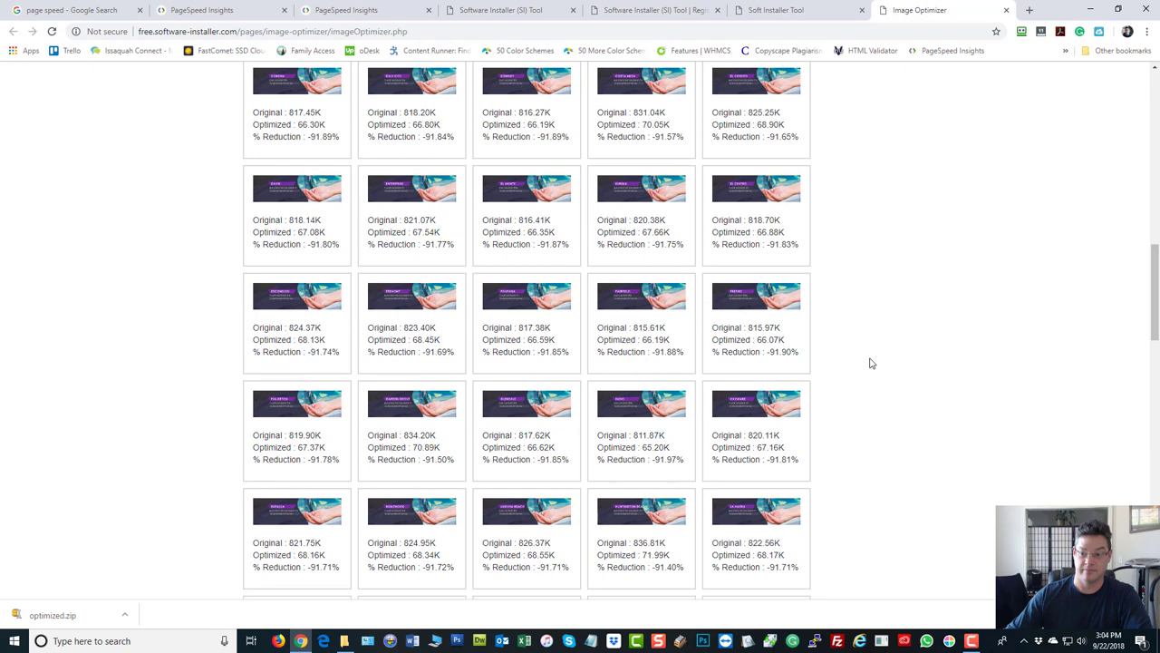
left_click_drag(1143, 291, 991, 540)
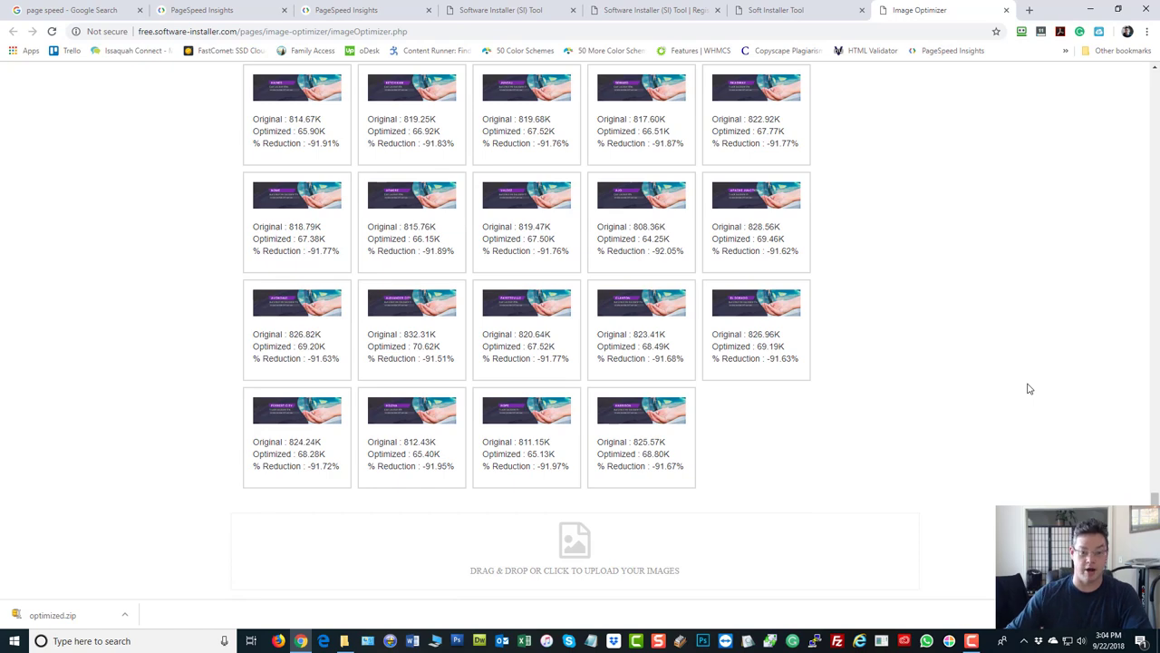
scroll(1029, 388, "up", 15)
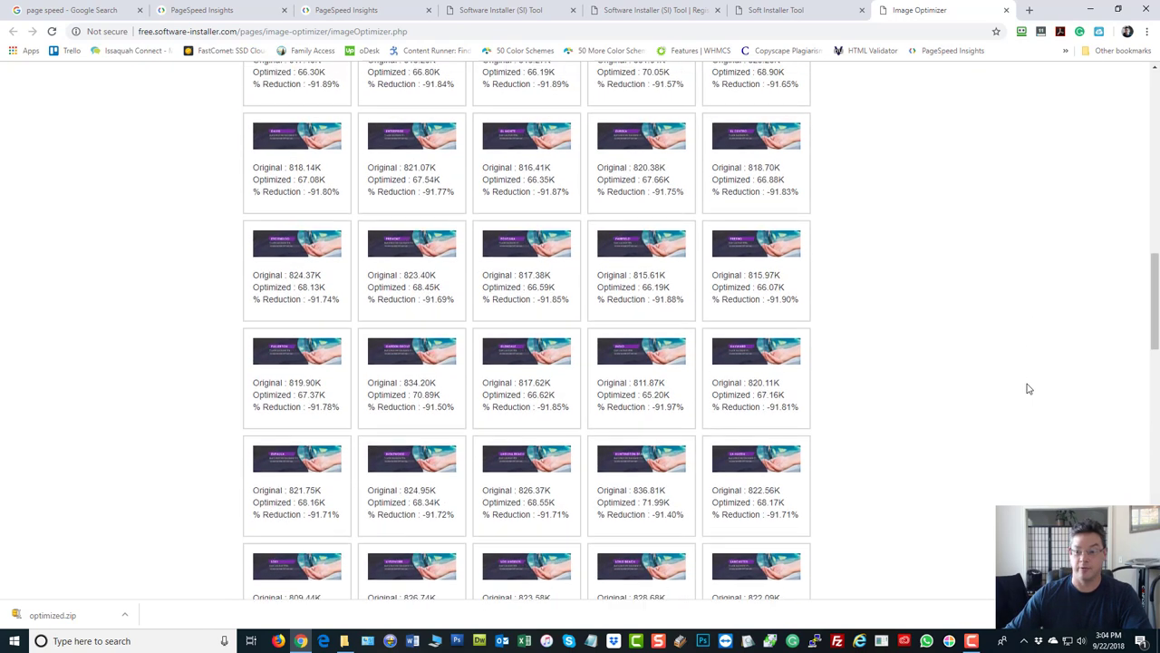
scroll(1029, 389, "up", 8)
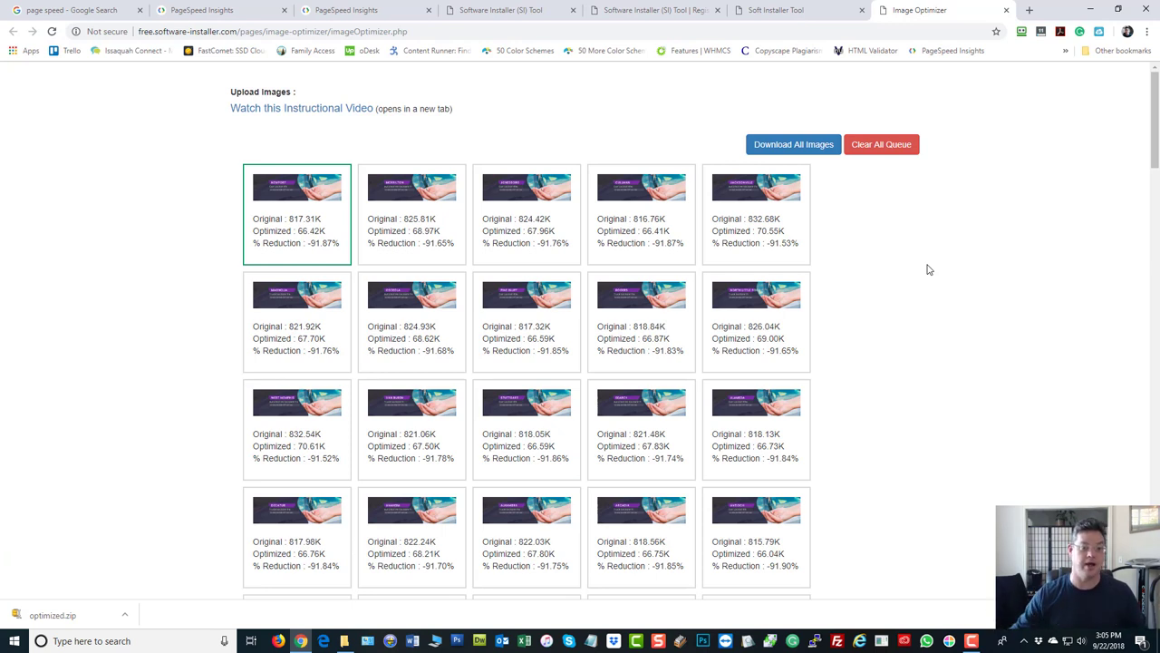
Download the single optimized image banner0021.jpg, check its quality in Photos and close the viewer
mouse_move(319, 185)
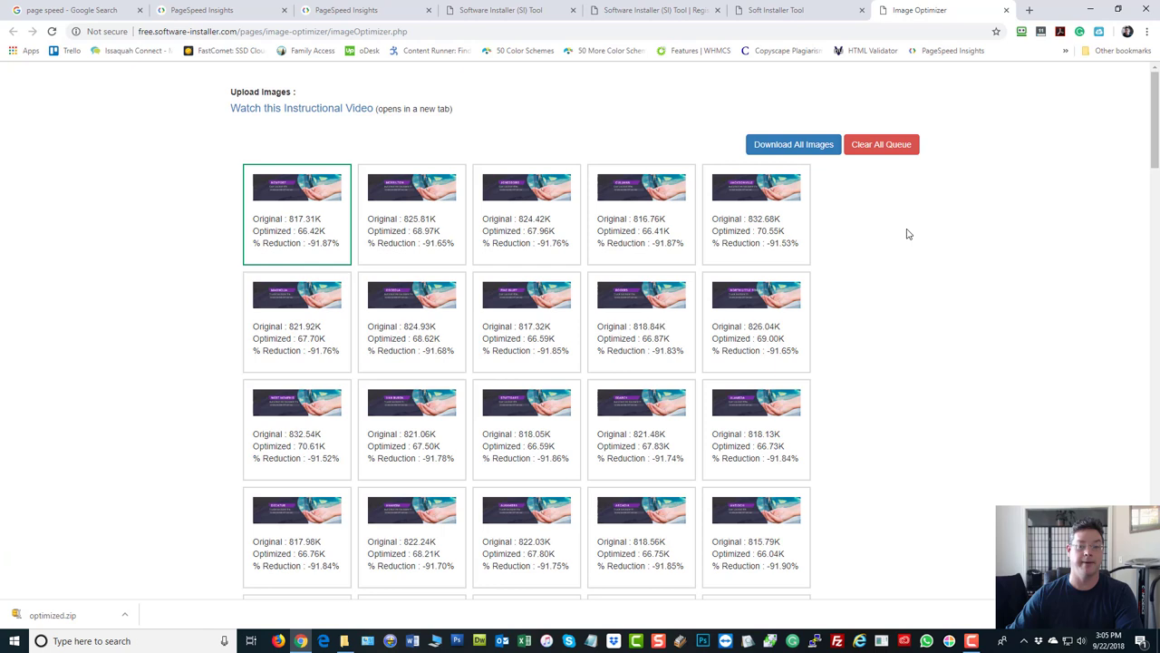
mouse_move(294, 253)
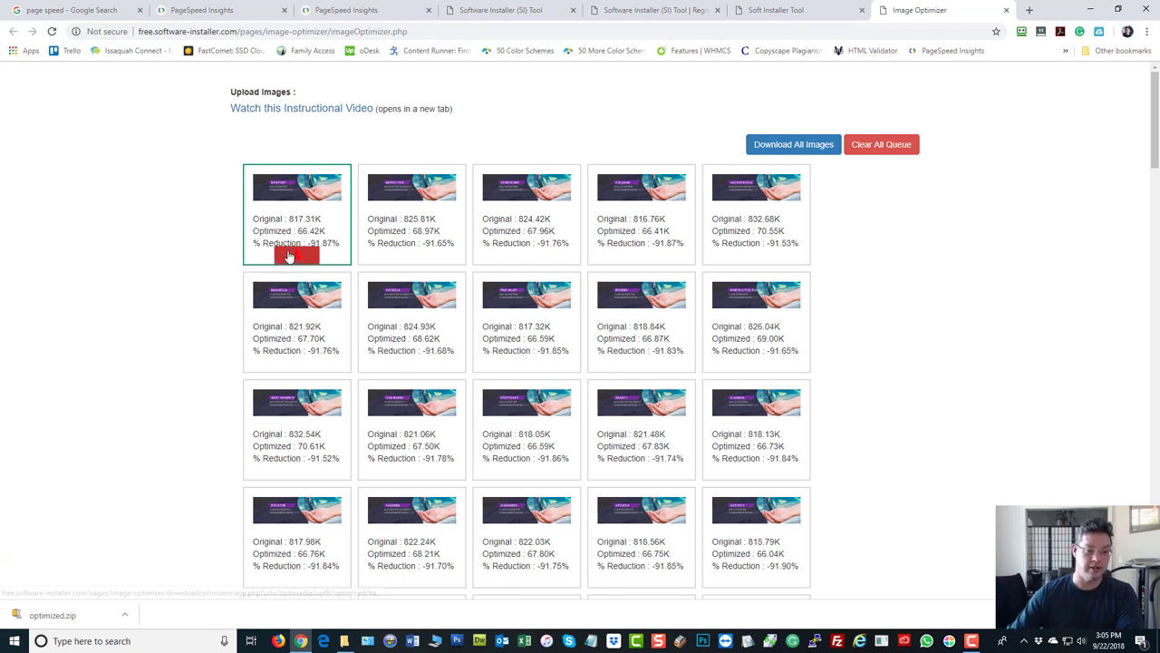
mouse_move(522, 364)
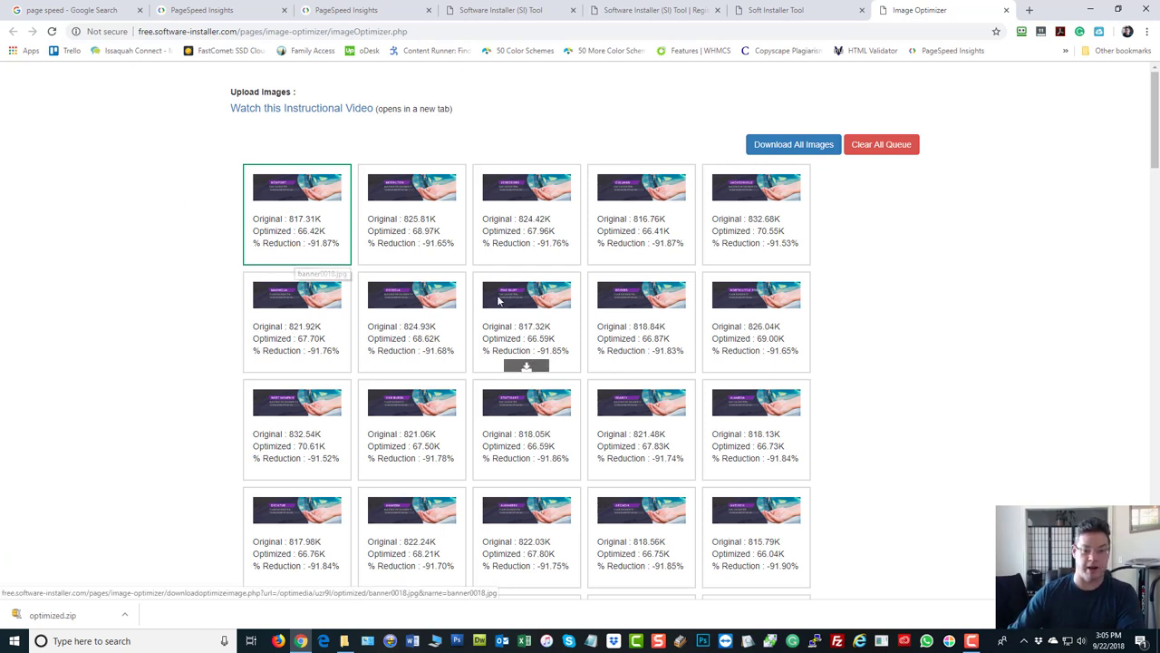
left_click(523, 370)
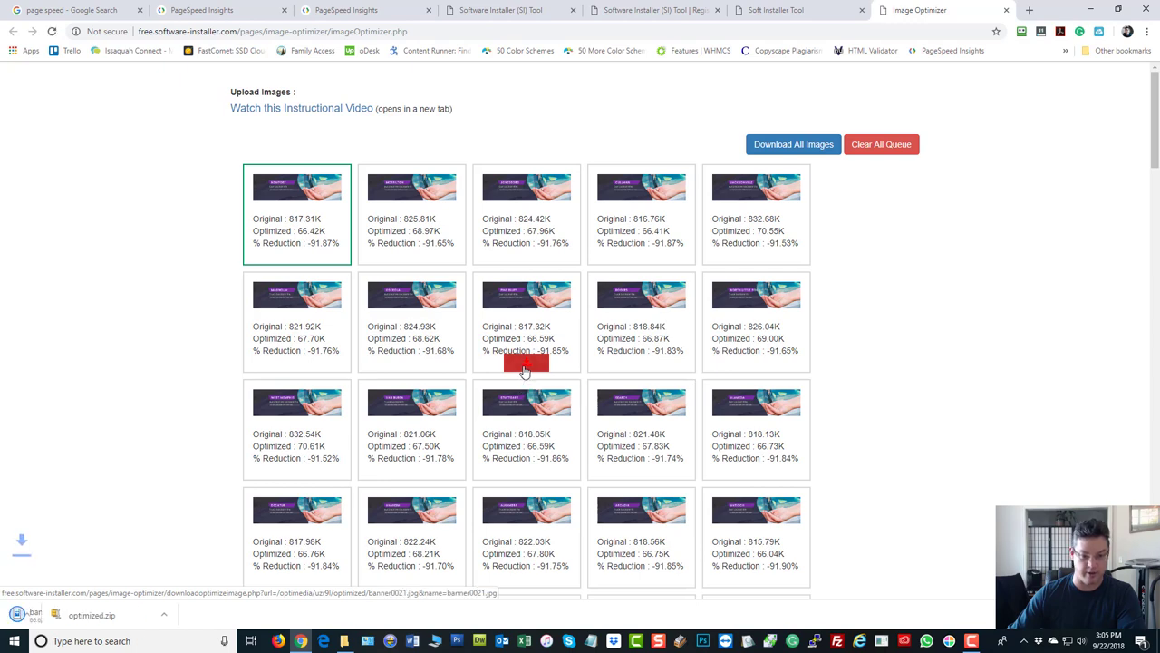
left_click(36, 620)
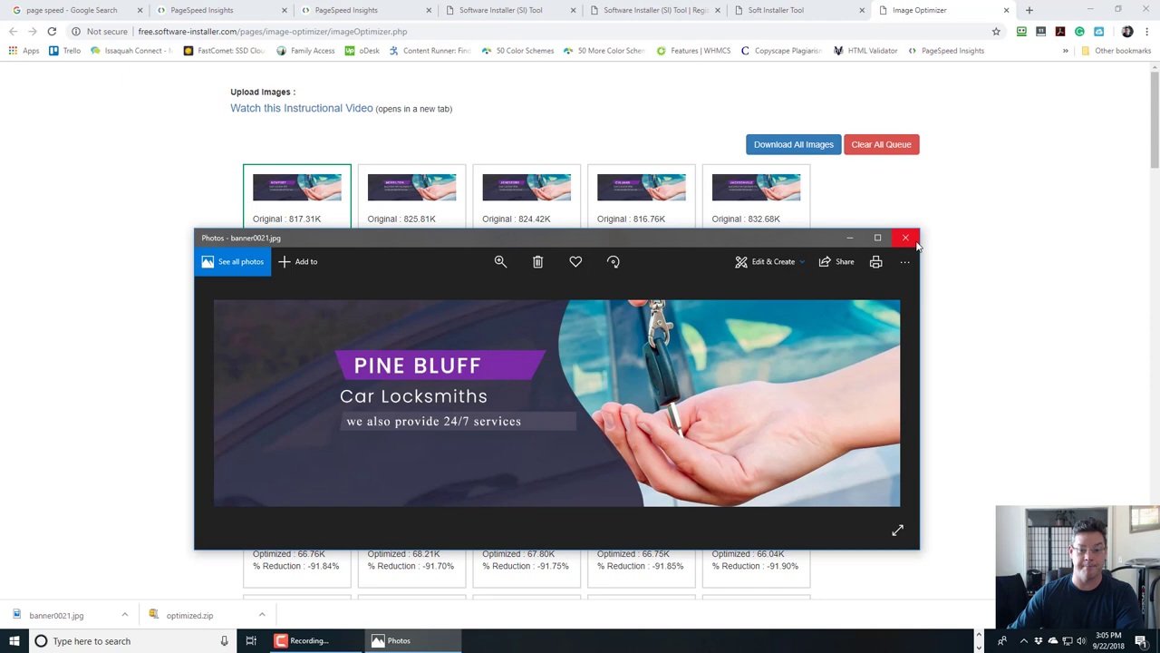
left_click(906, 238)
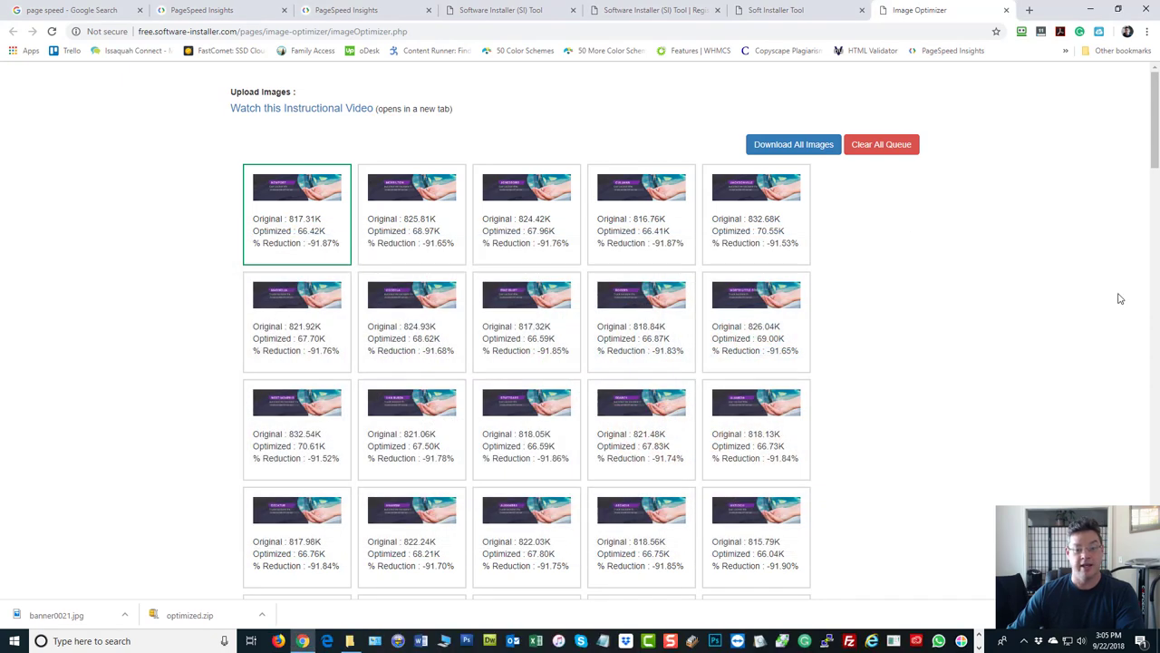
Download all the optimized images as a zip and extract optimized.zip with WinZip into an optimized folder on the desktop
left_click(794, 145)
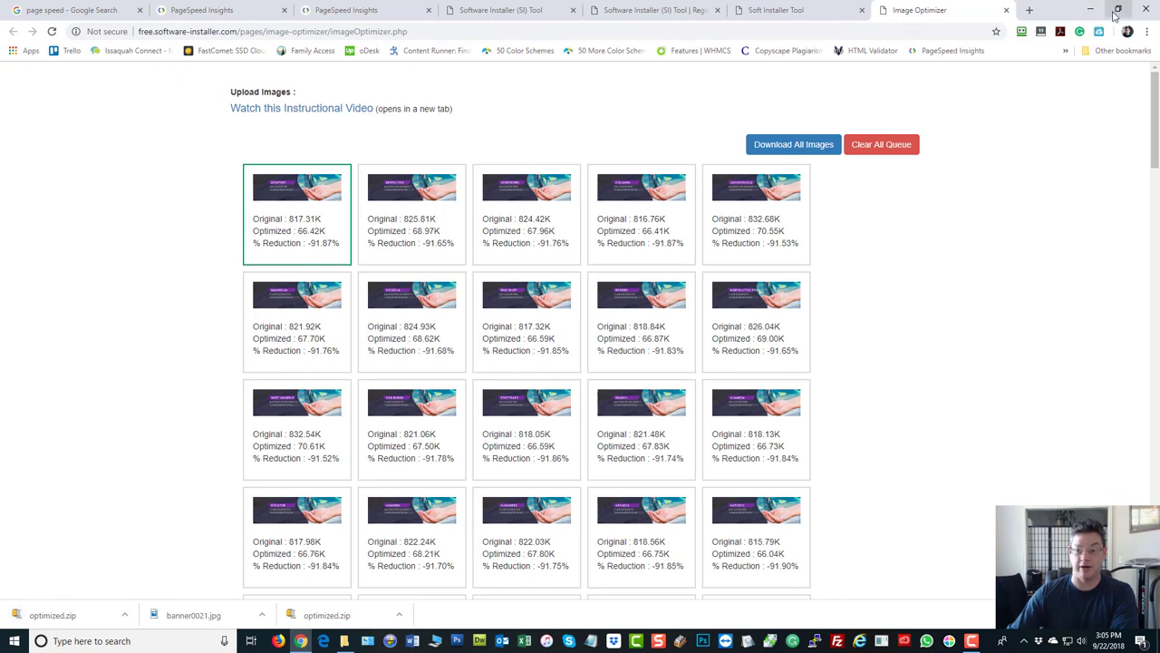
left_click(1116, 11)
left_click(250, 56)
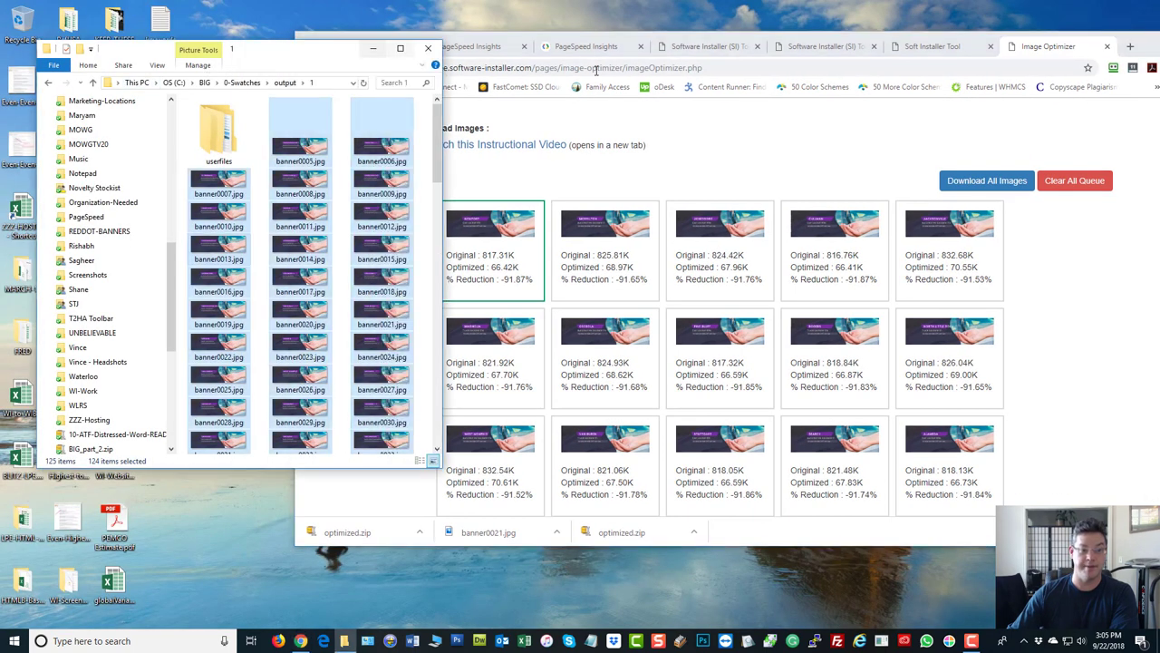
left_click(372, 48)
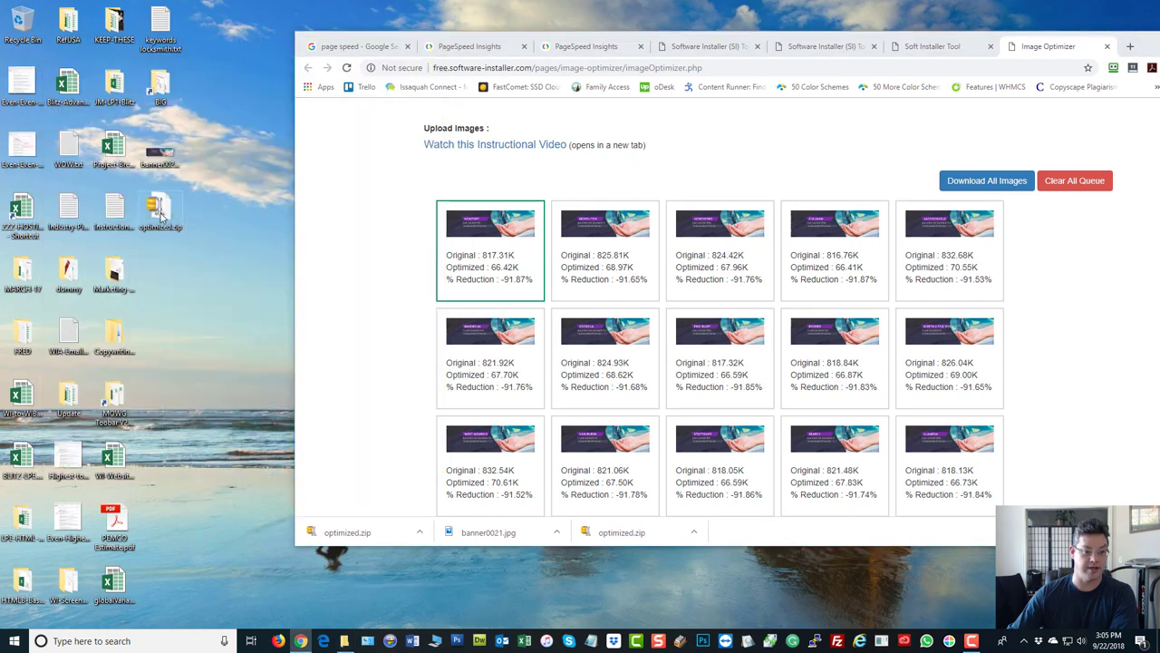
right_click(161, 215)
mouse_move(226, 382)
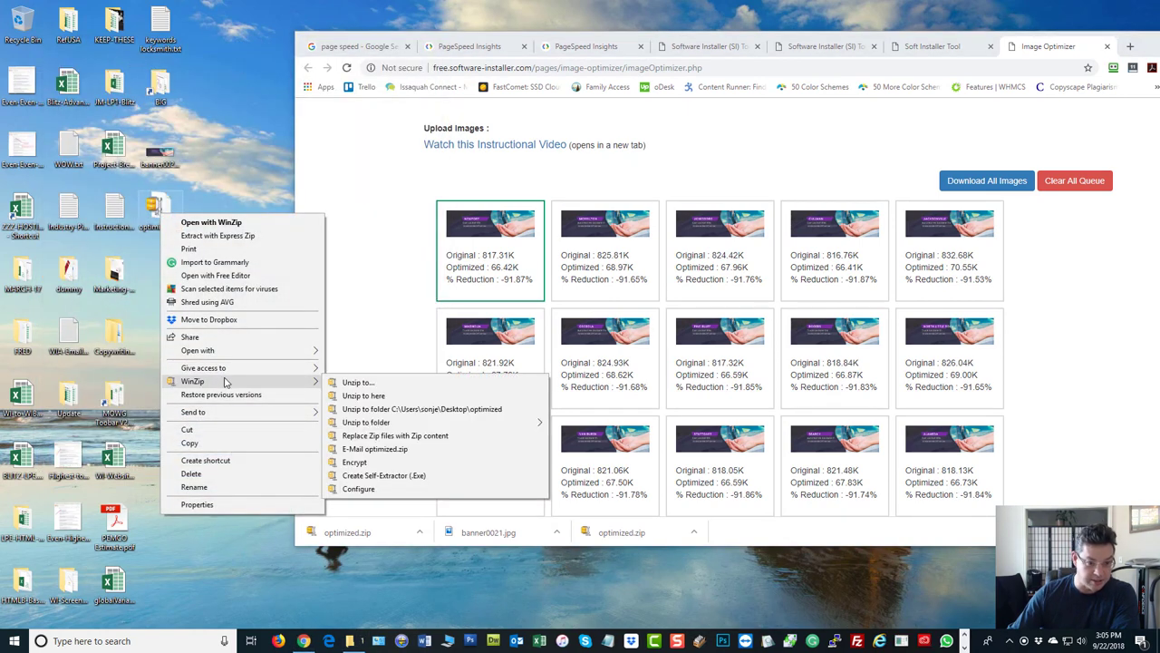
left_click(376, 410)
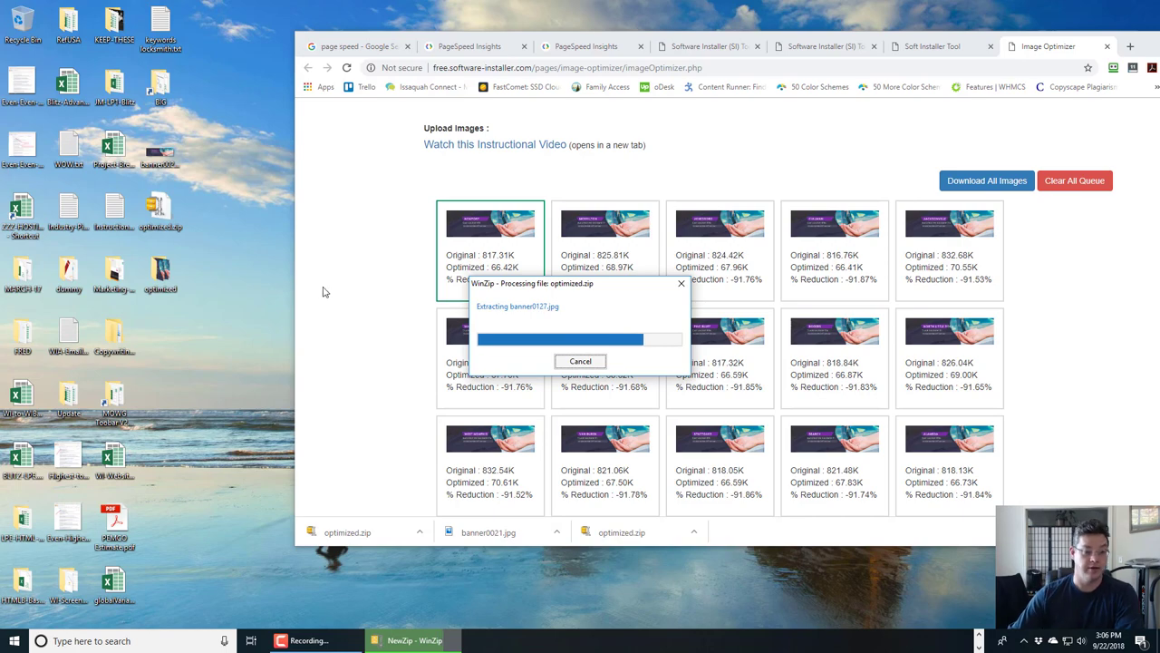
Open the extracted optimized folder, compare its banners' file sizes with those in the nested optimized subfolder, and return to the parent folder
double_click(160, 272)
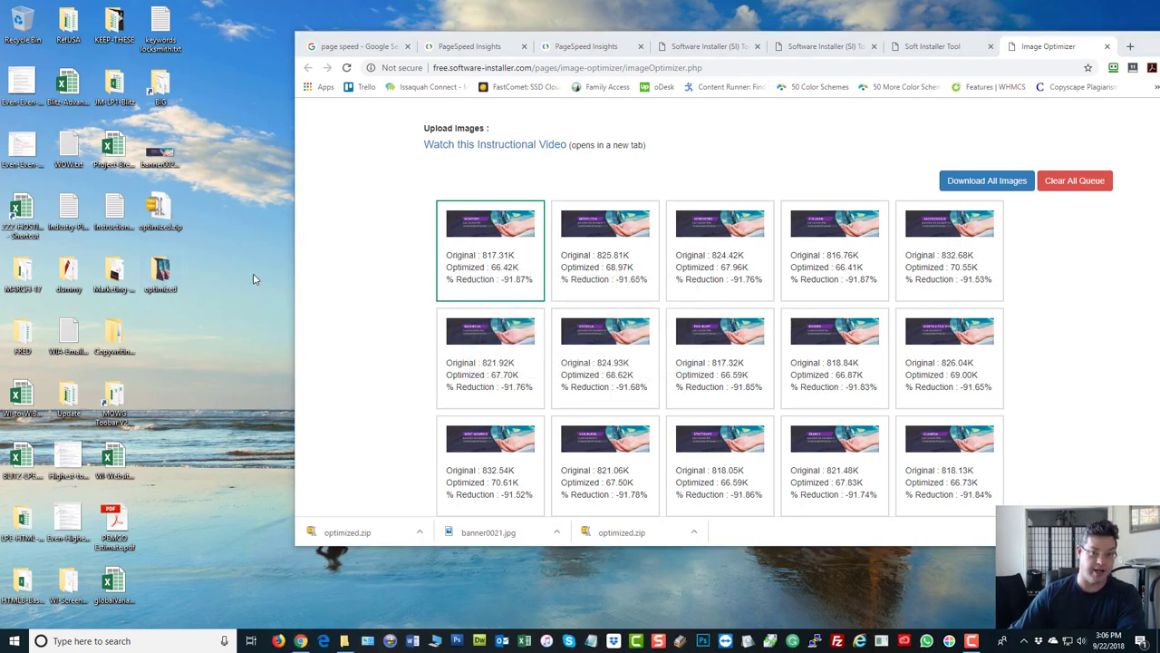
left_click(415, 65)
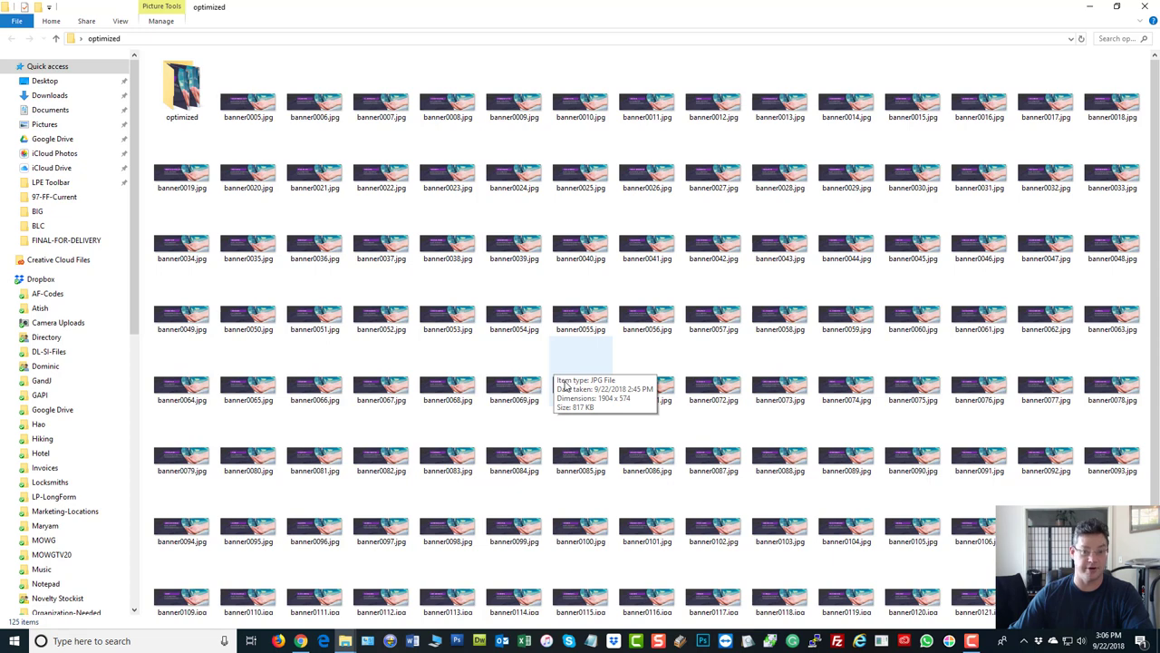
double_click(181, 86)
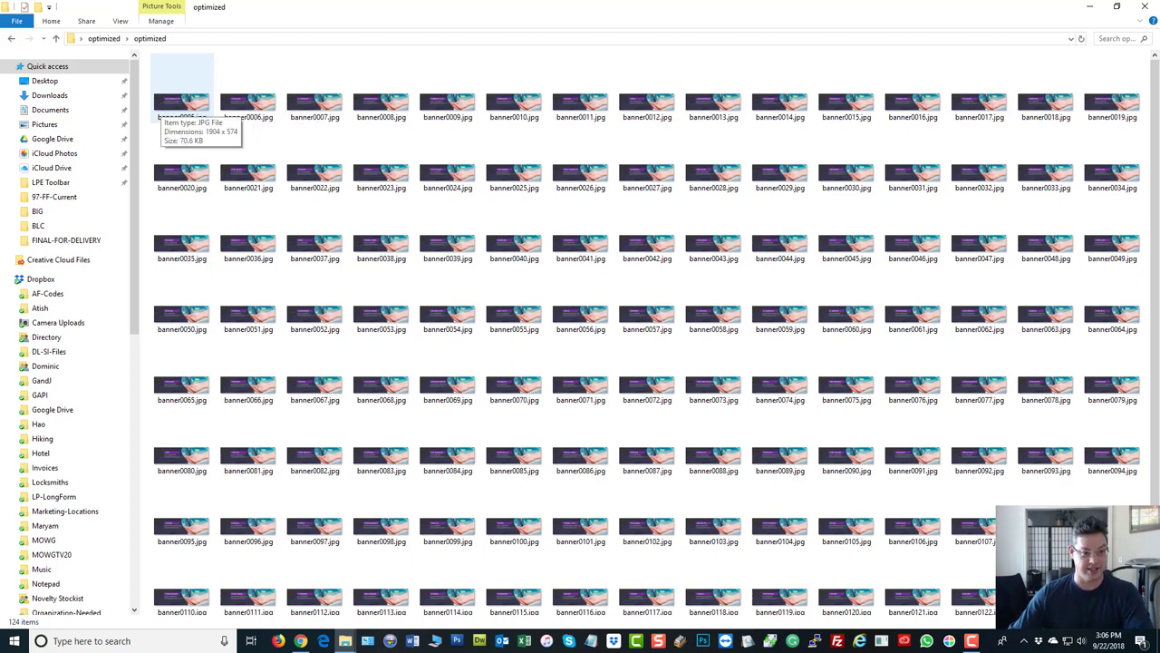
left_click(103, 38)
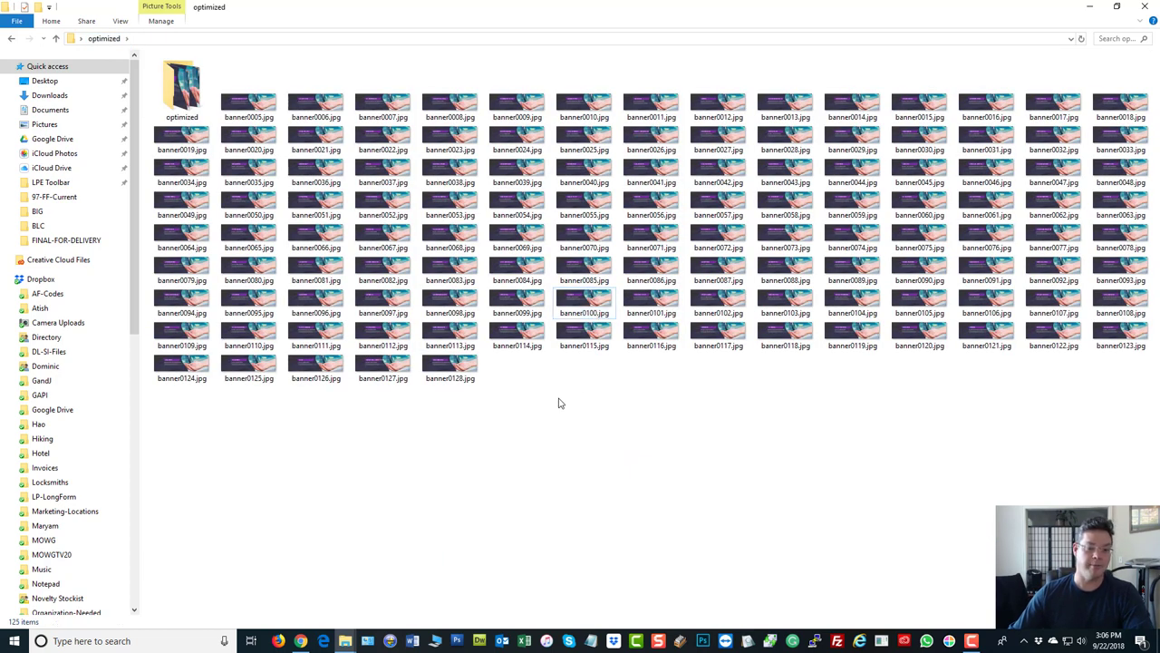
Create a new folder named orig inside the extracted optimized folder
right_click(559, 403)
mouse_move(686, 550)
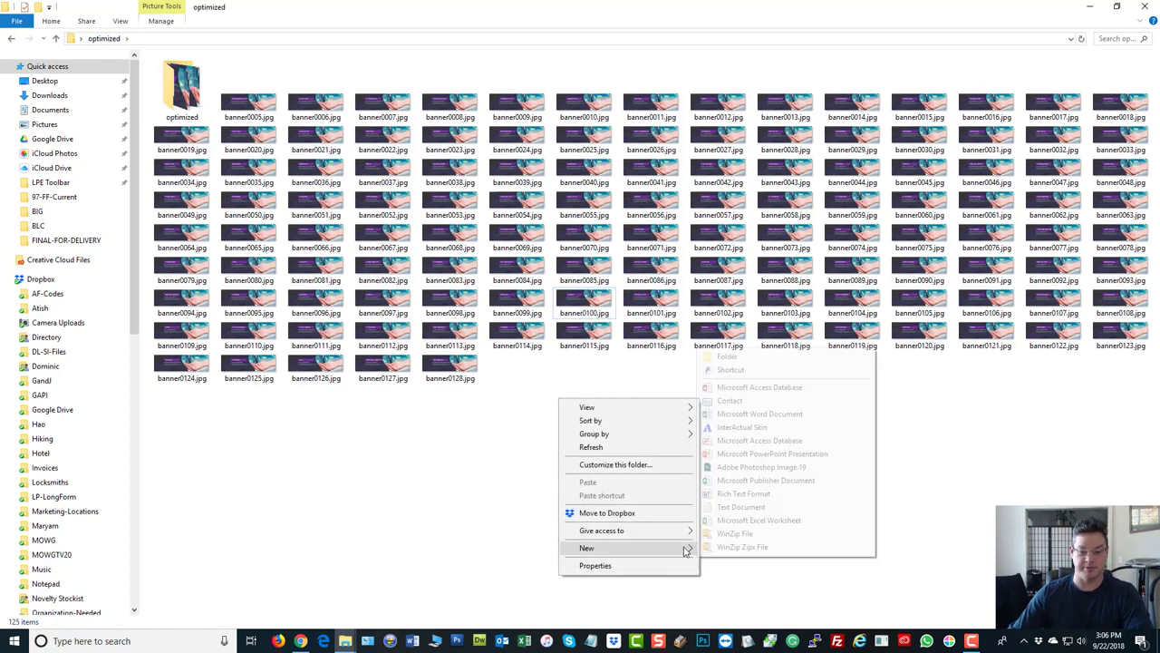
left_click(720, 356)
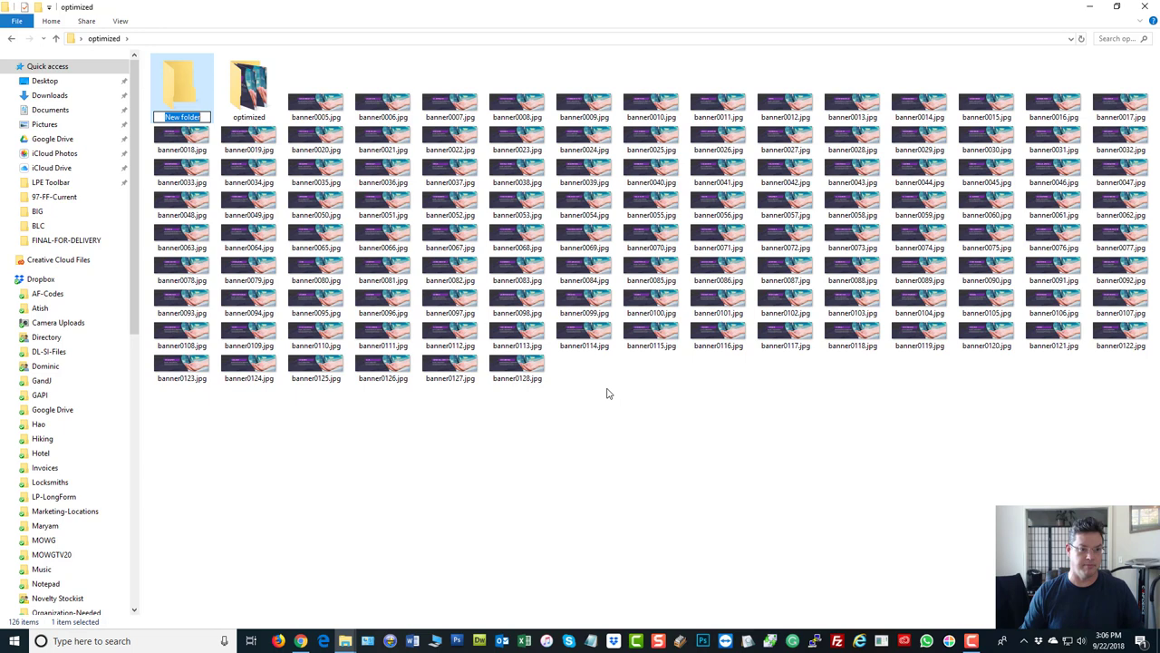
type("ori")
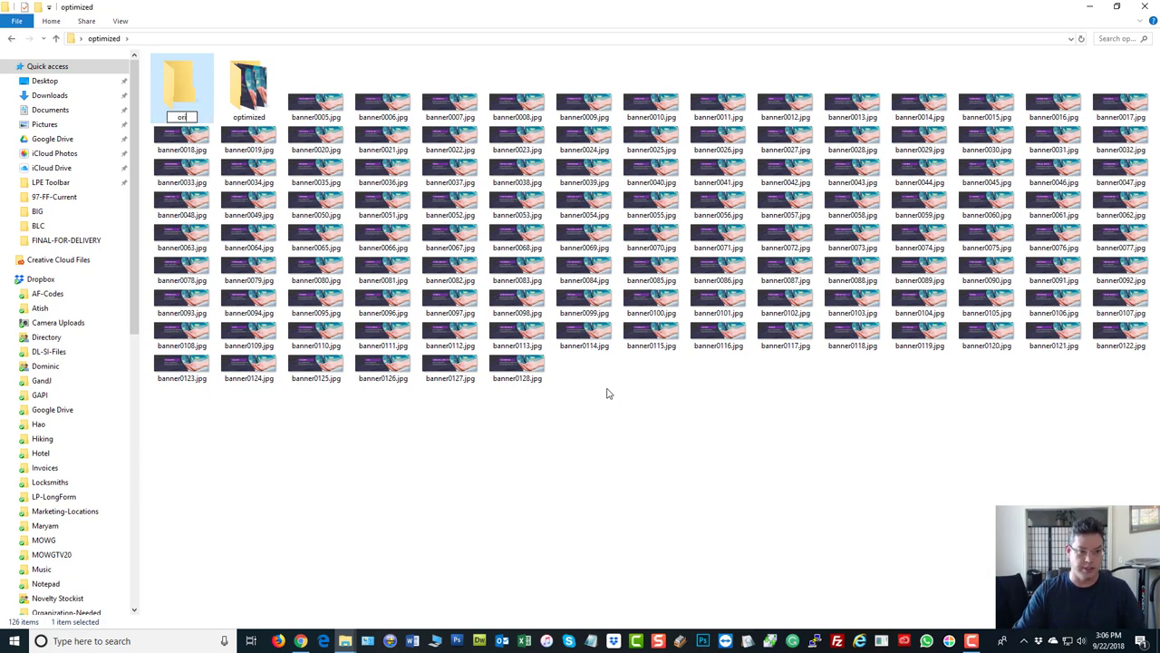
type("g")
key("Return")
left_click(622, 440)
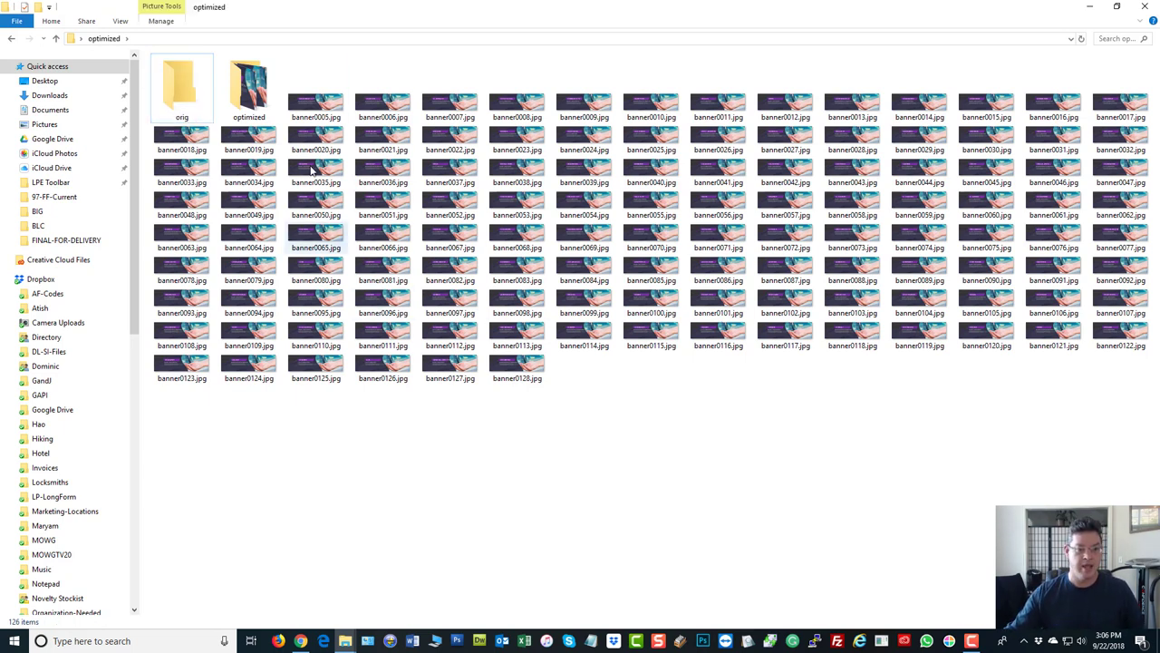
Move banner0005.jpg through banner0128.jpg from the extracted folder into the orig folder
left_click(319, 98)
left_click(517, 373, "shift")
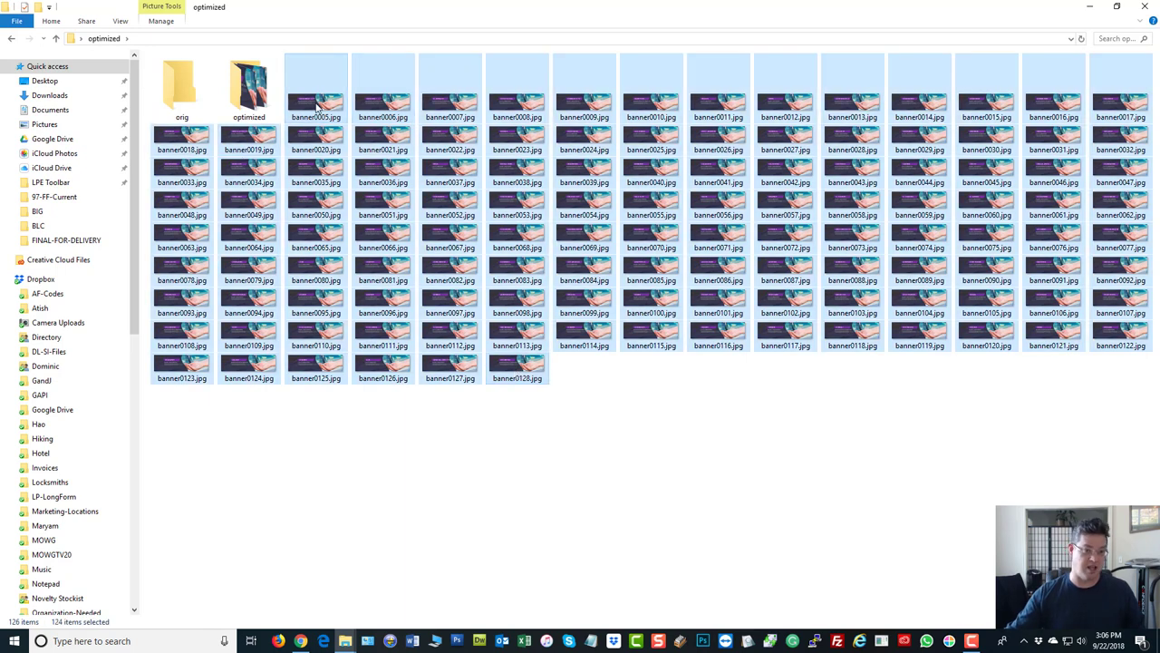
left_click_drag(319, 99, 369, 377)
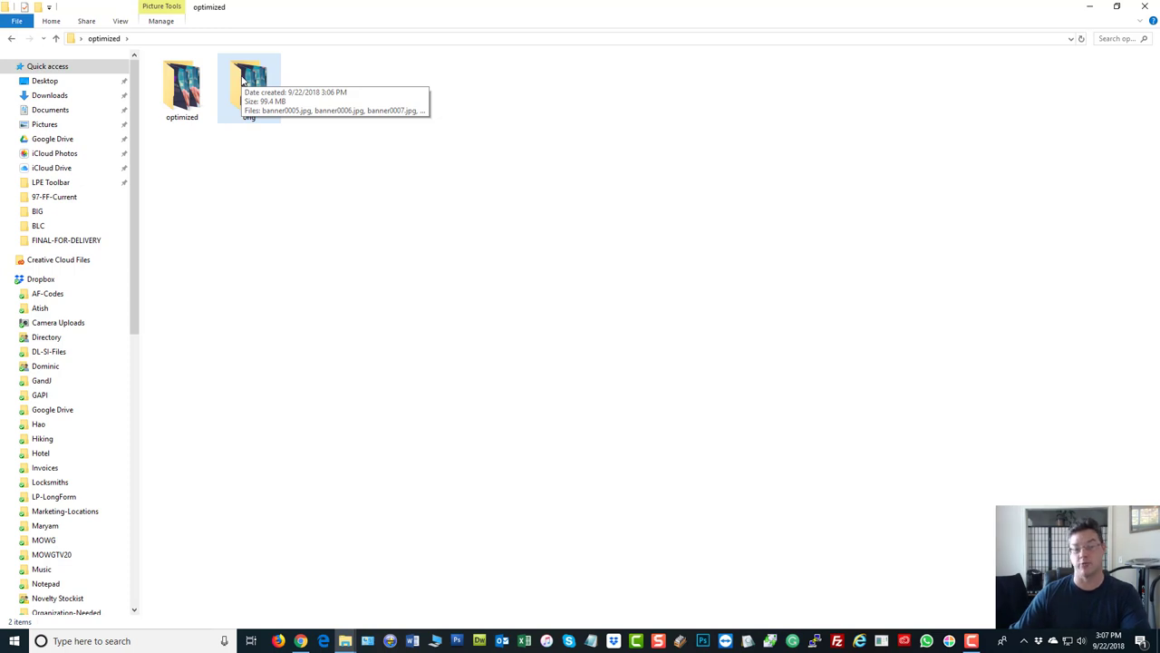
Compare the sizes of the optimized folder and the orig folder
left_click(211, 309)
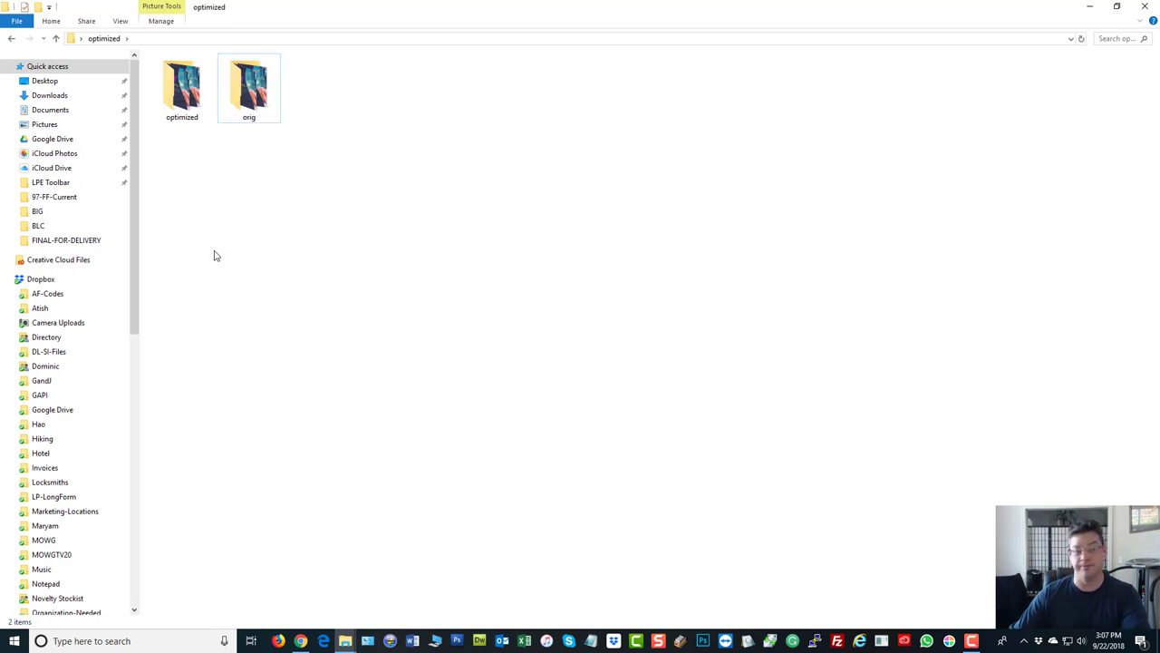
mouse_move(187, 84)
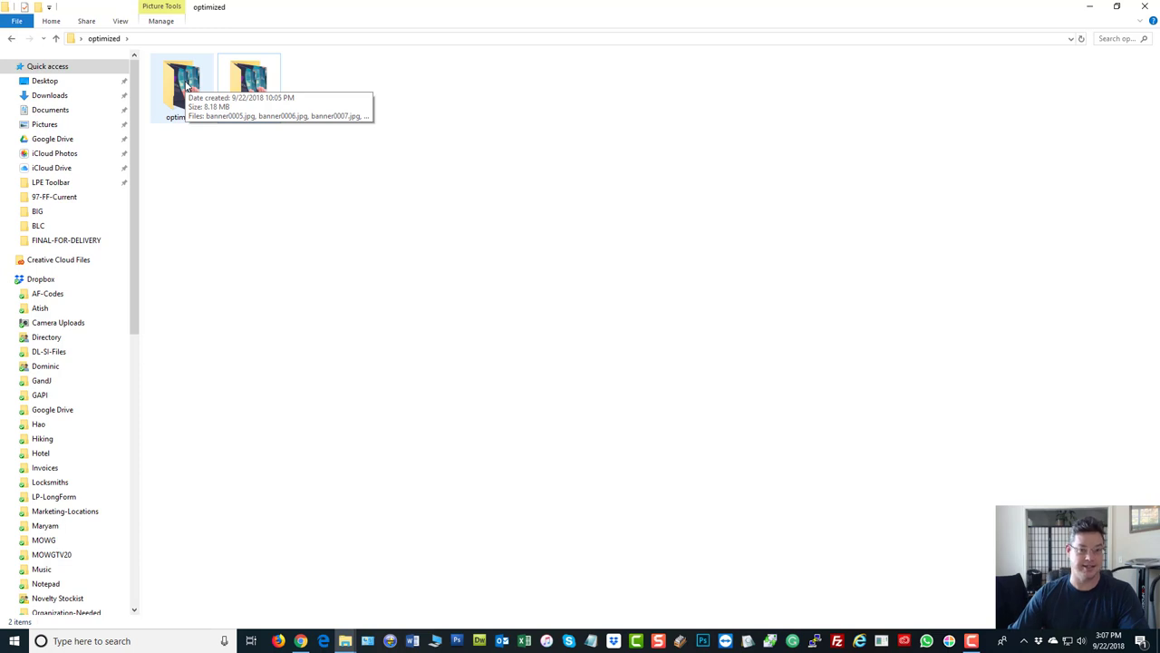
left_click(260, 84)
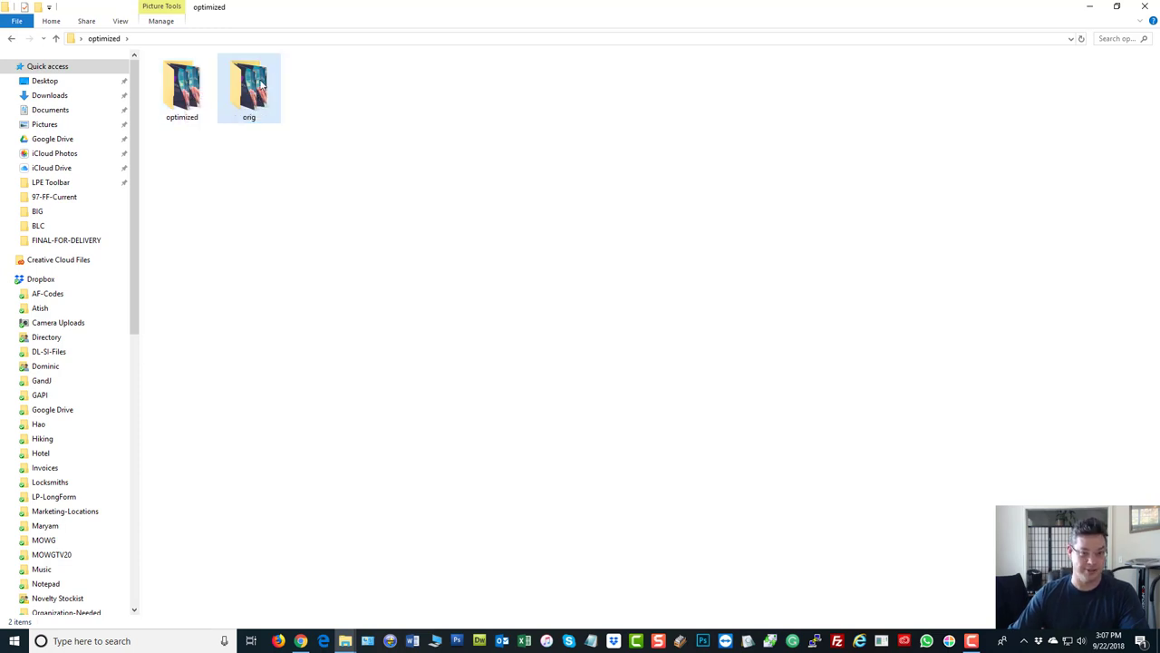
mouse_move(260, 83)
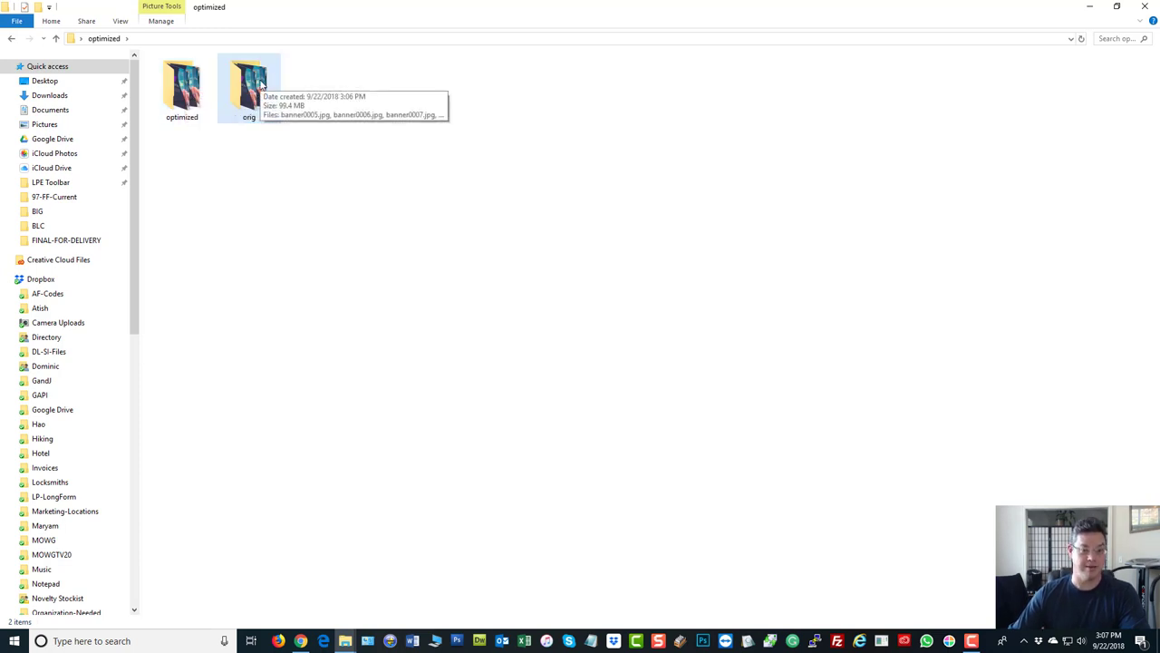
Switch to Chrome, view the PageSpeed Insights report for mobile-lock-and-key-dispatch.com, and return to the folder window
left_click(300, 641)
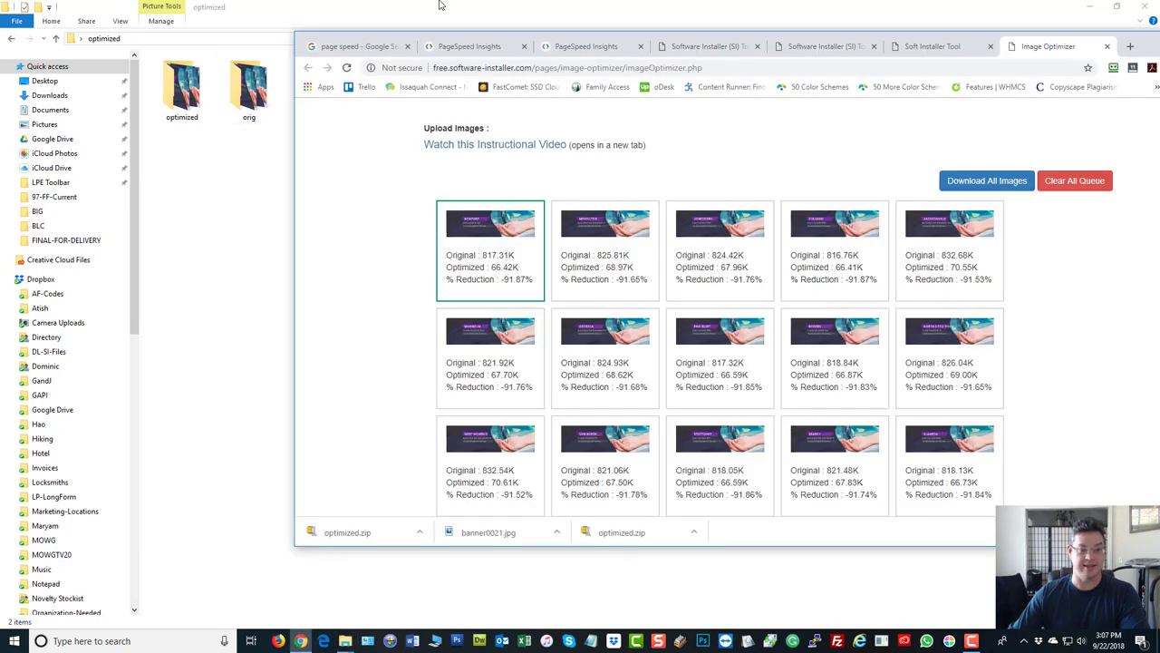
left_click(591, 46)
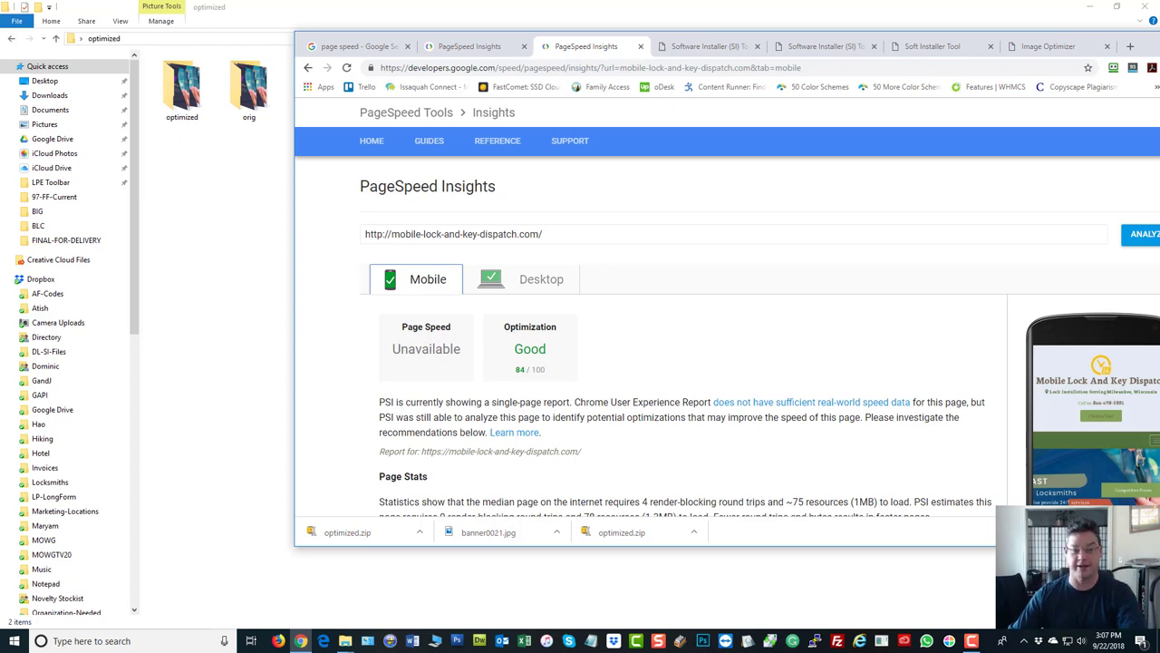
key("alt+Tab")
Move the orig folder into the nested optimized folder and open that folder
left_click_drag(253, 95, 184, 90)
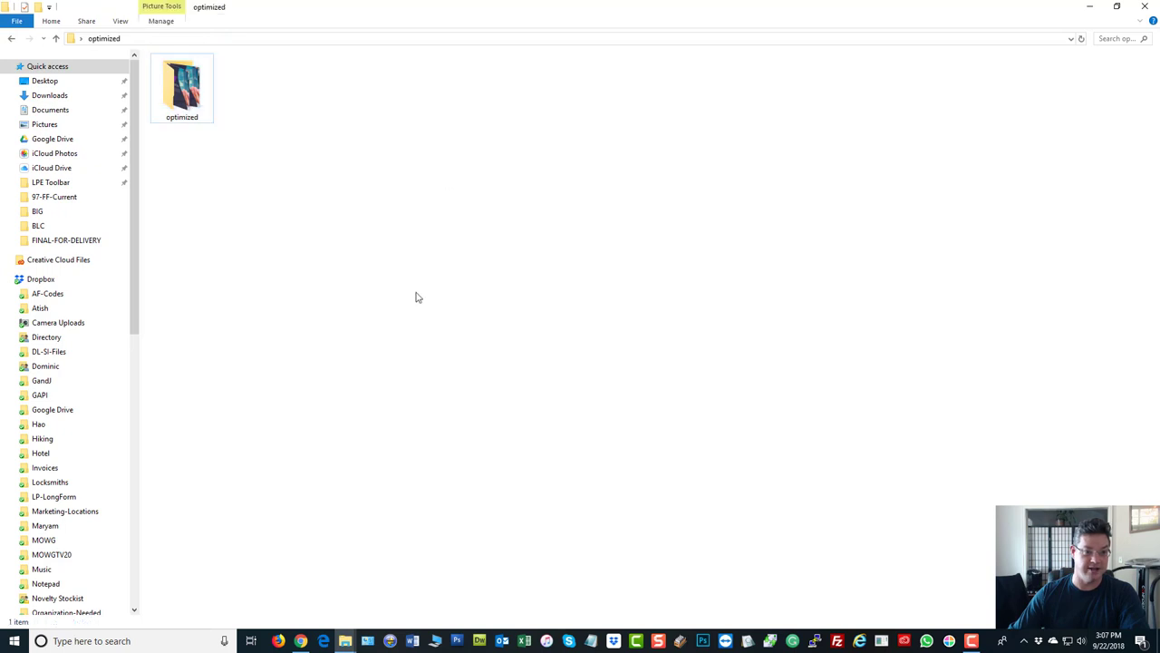
double_click(186, 81)
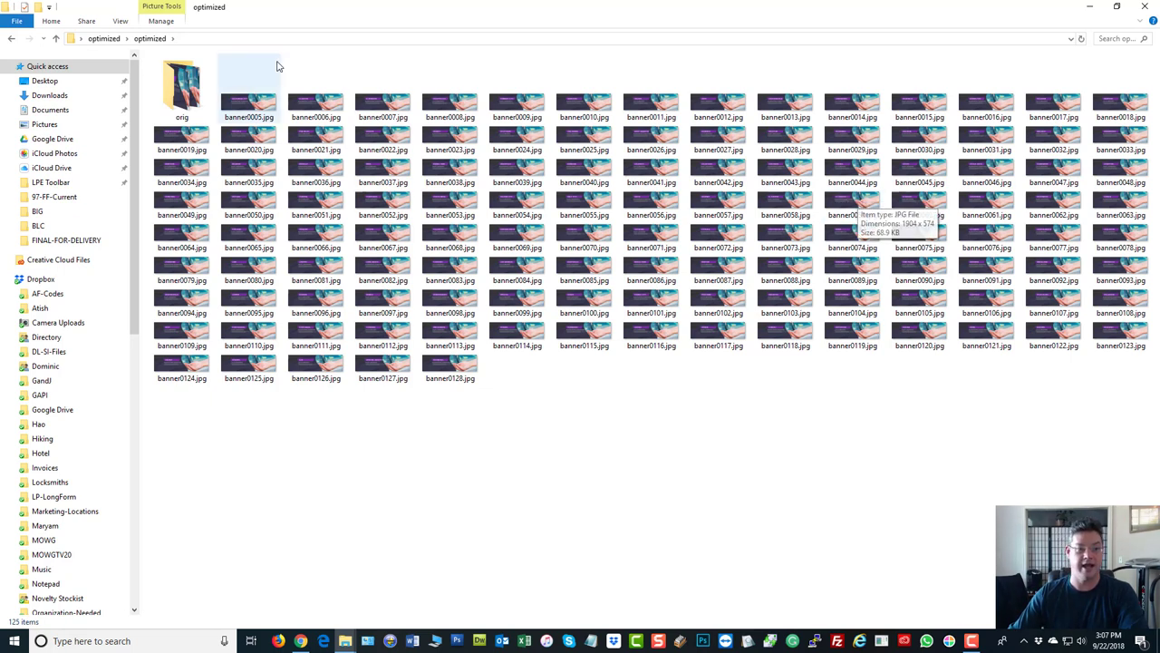
Copy banner0059.jpg from the orig folder into the parent optimized folder, replacing the existing file
double_click(179, 86)
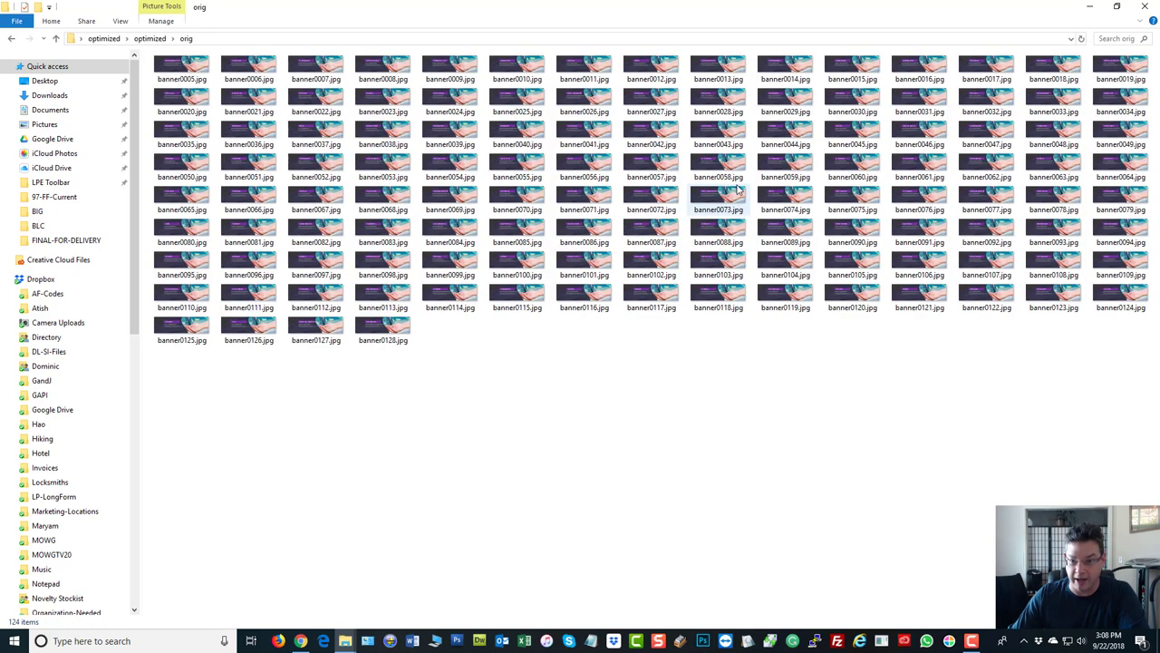
right_click(785, 162)
left_click(819, 528)
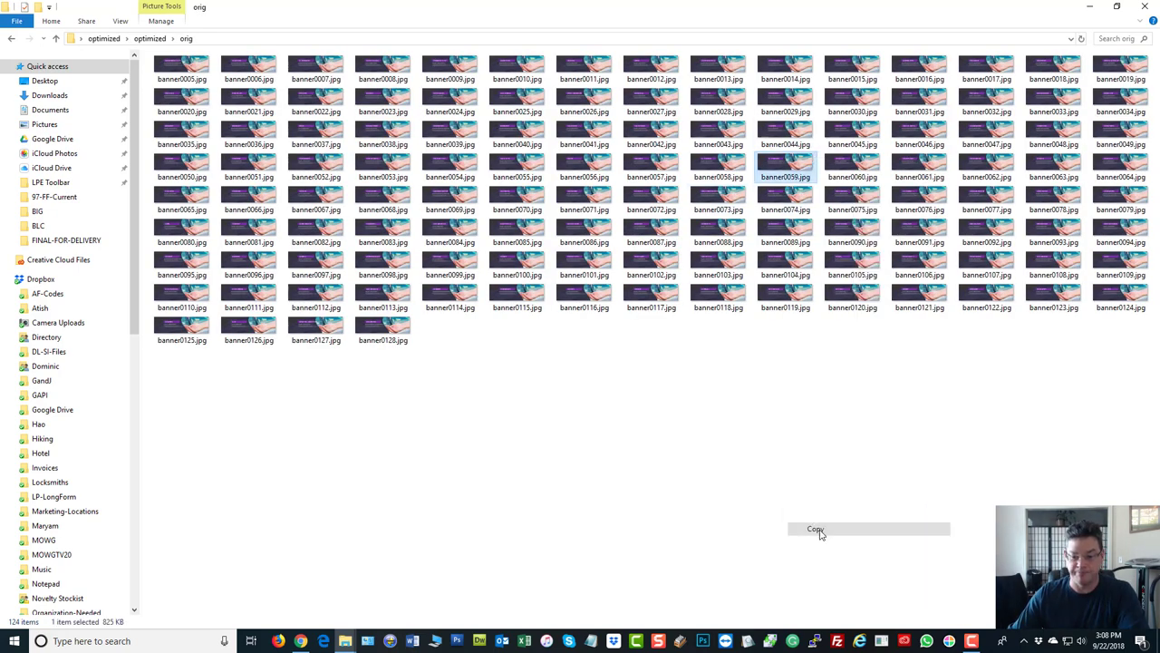
left_click(150, 38)
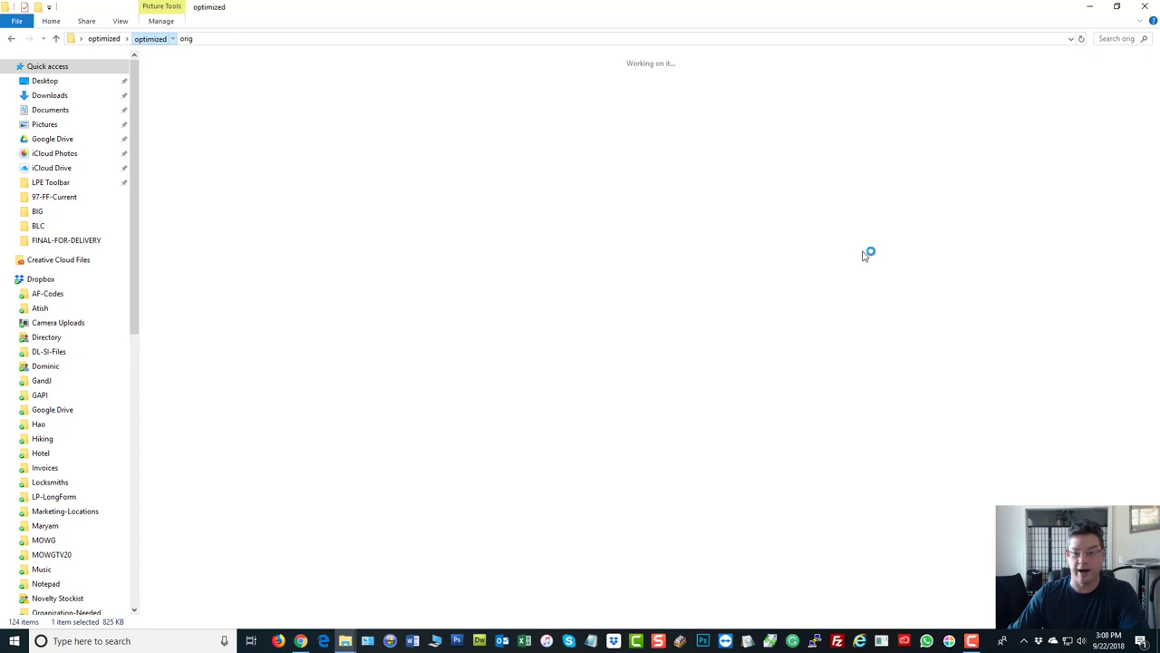
right_click(742, 453)
left_click(805, 343)
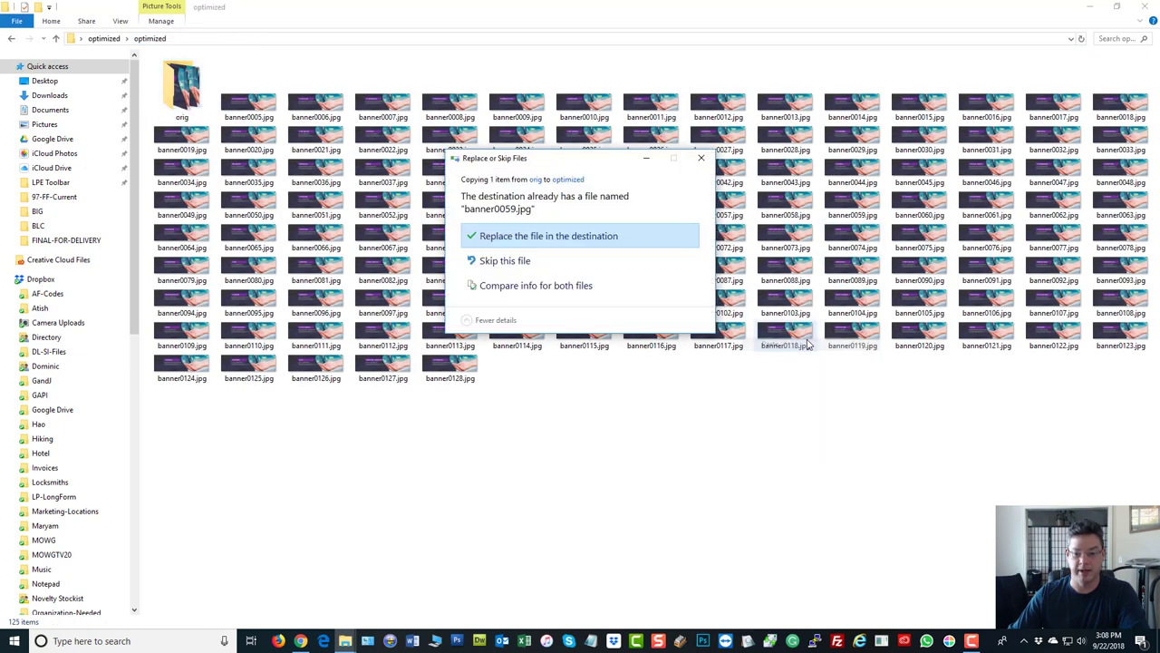
left_click(513, 237)
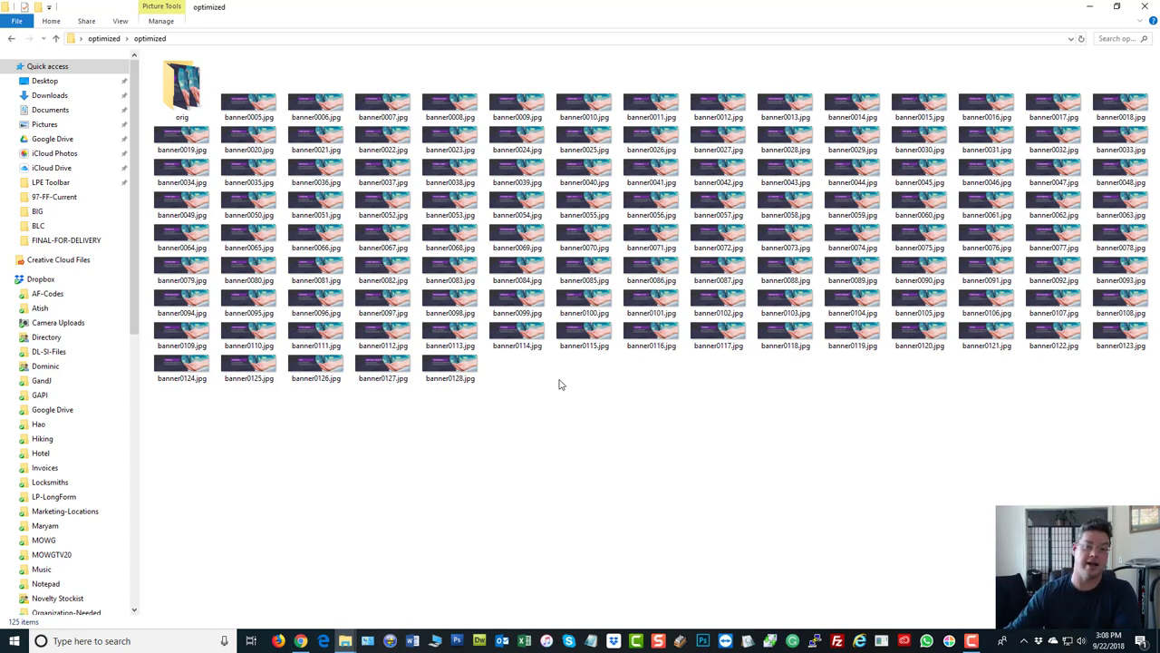
Preview banner0040.jpg from the optimized folder to check its image quality, and close the preview
double_click(582, 171)
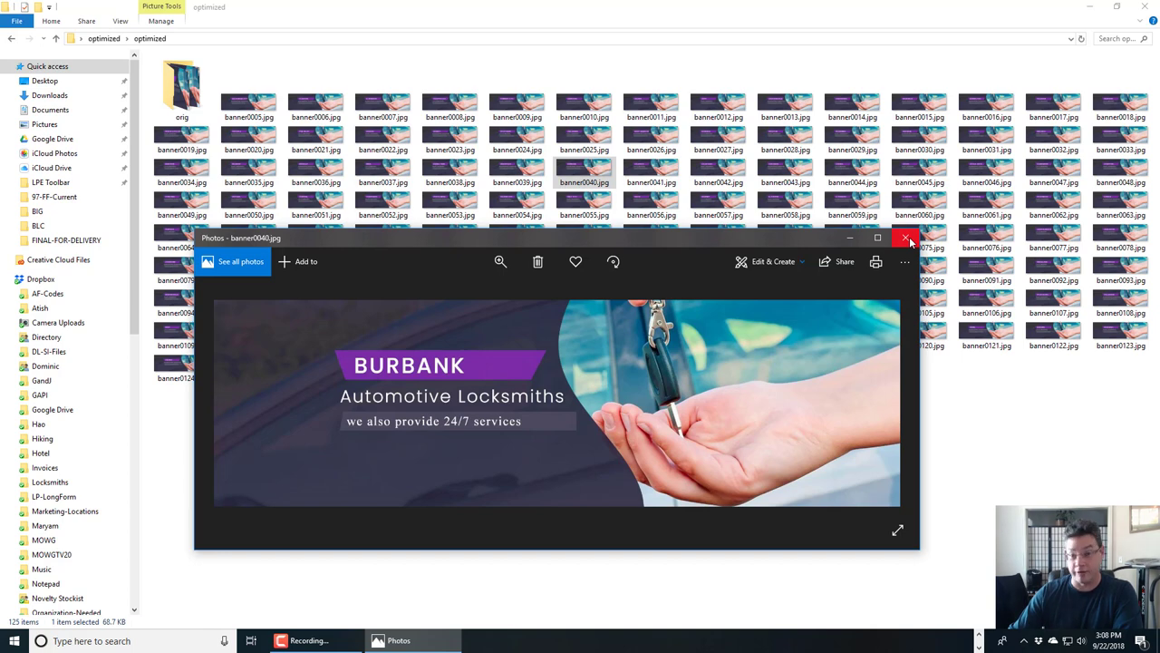
left_click(906, 238)
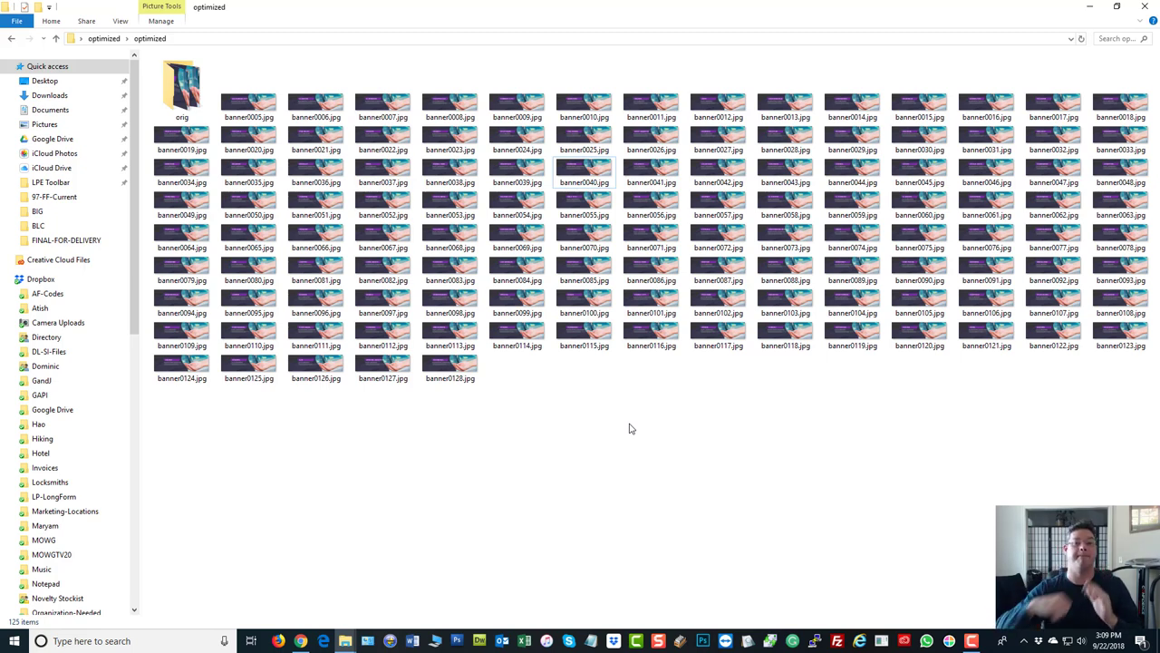
left_click(698, 350)
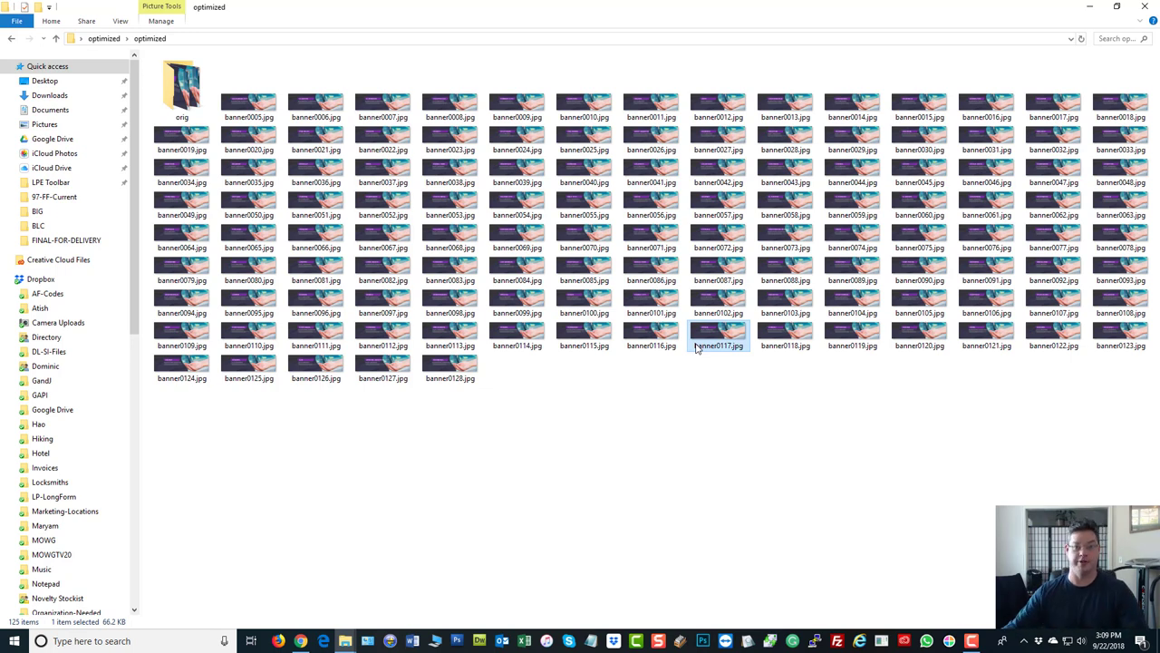
left_click(706, 502)
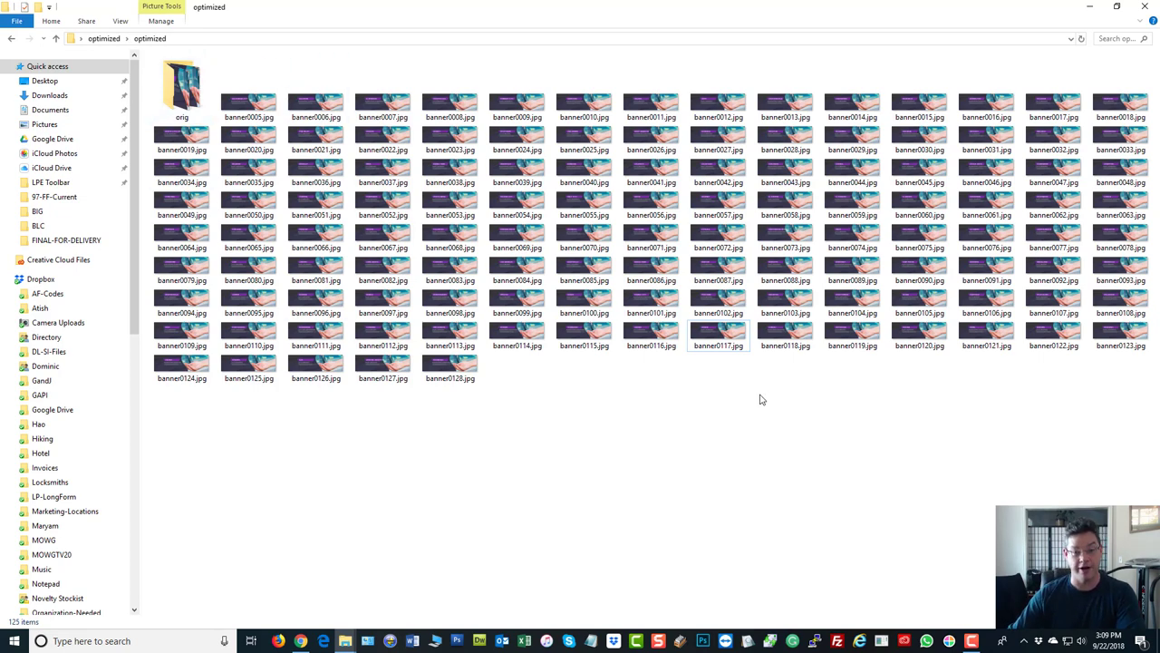
Switch to Chrome and view the SoftInstaller Tool's login page and the free version's registration page
left_click(301, 641)
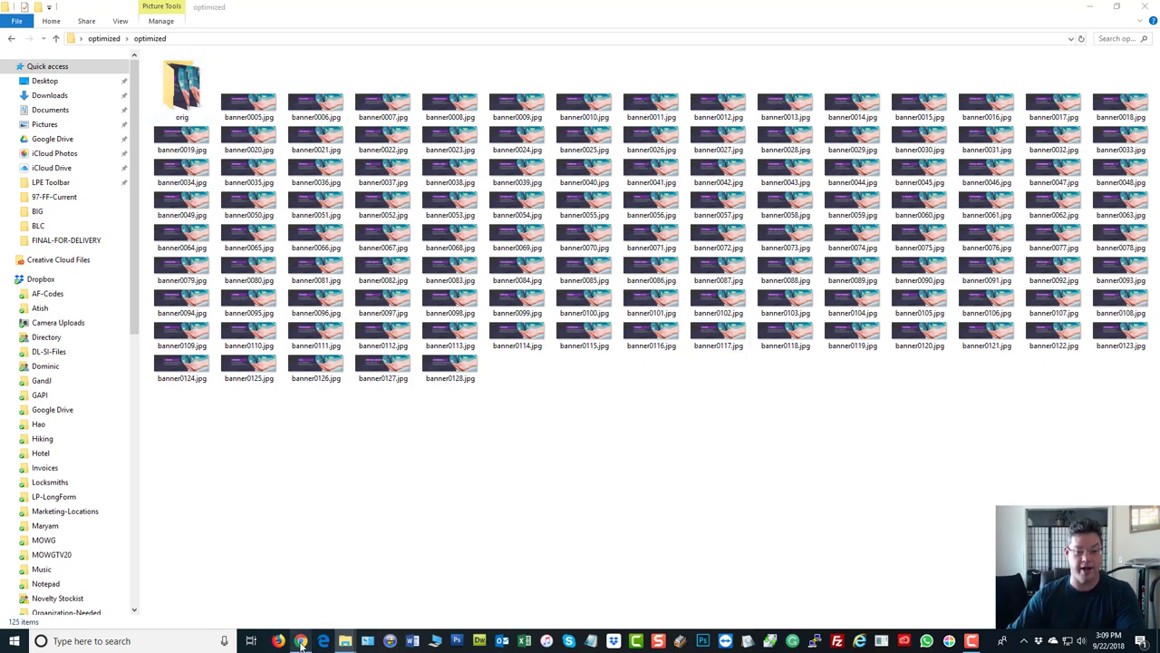
left_click(725, 46)
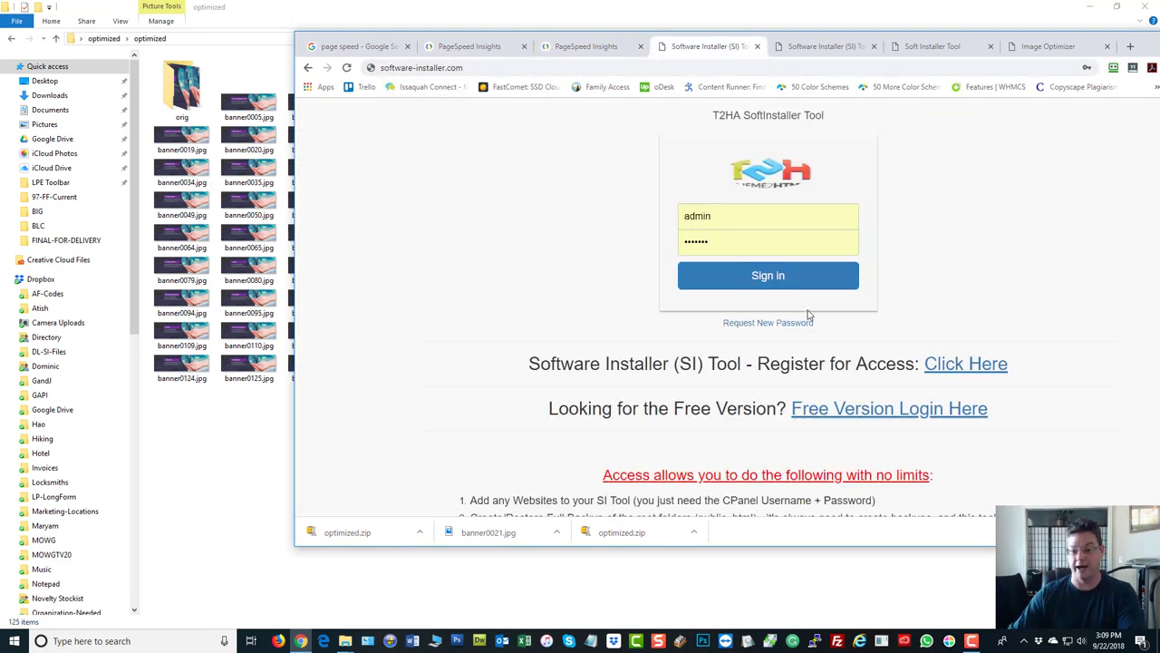
left_click(801, 46)
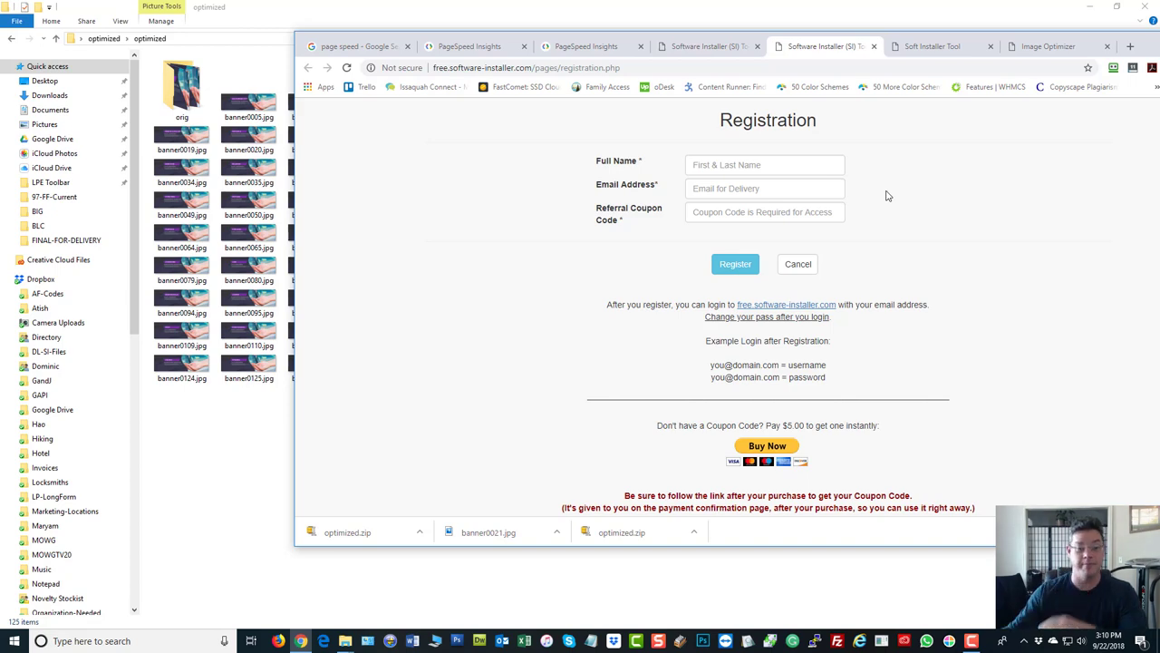
Return to the Image Optimizer page in a maximized window, review the optimization results, and clear the whole image queue
left_click(1033, 47)
double_click(943, 39)
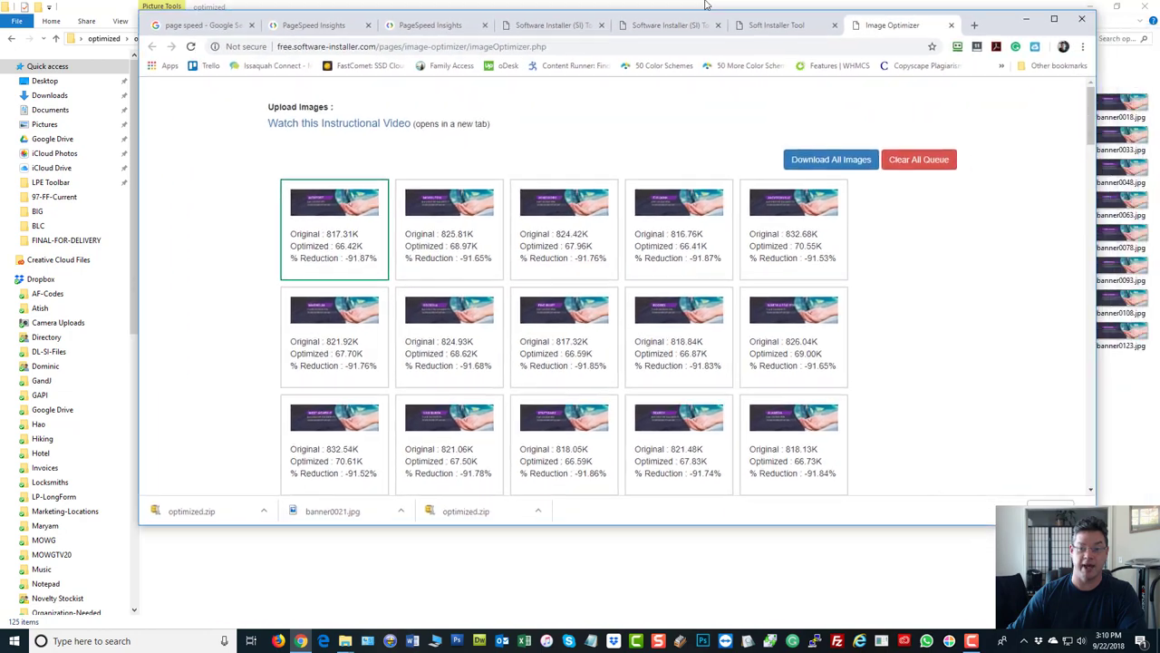
scroll(795, 288, "down", 10)
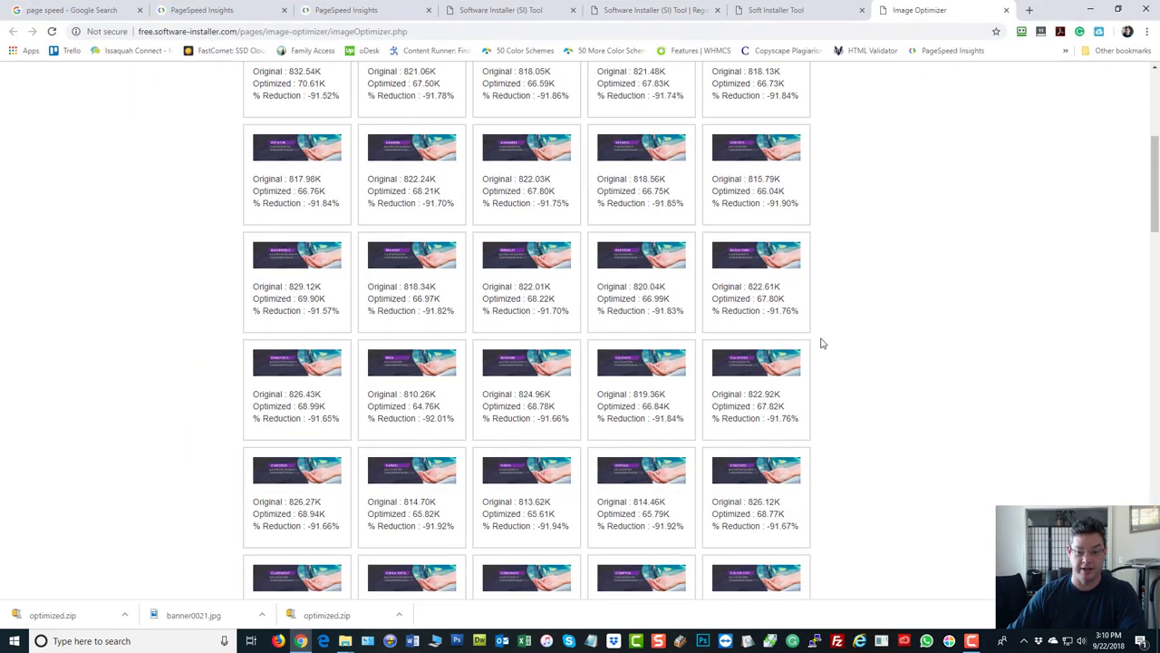
scroll(836, 376, "up", 10)
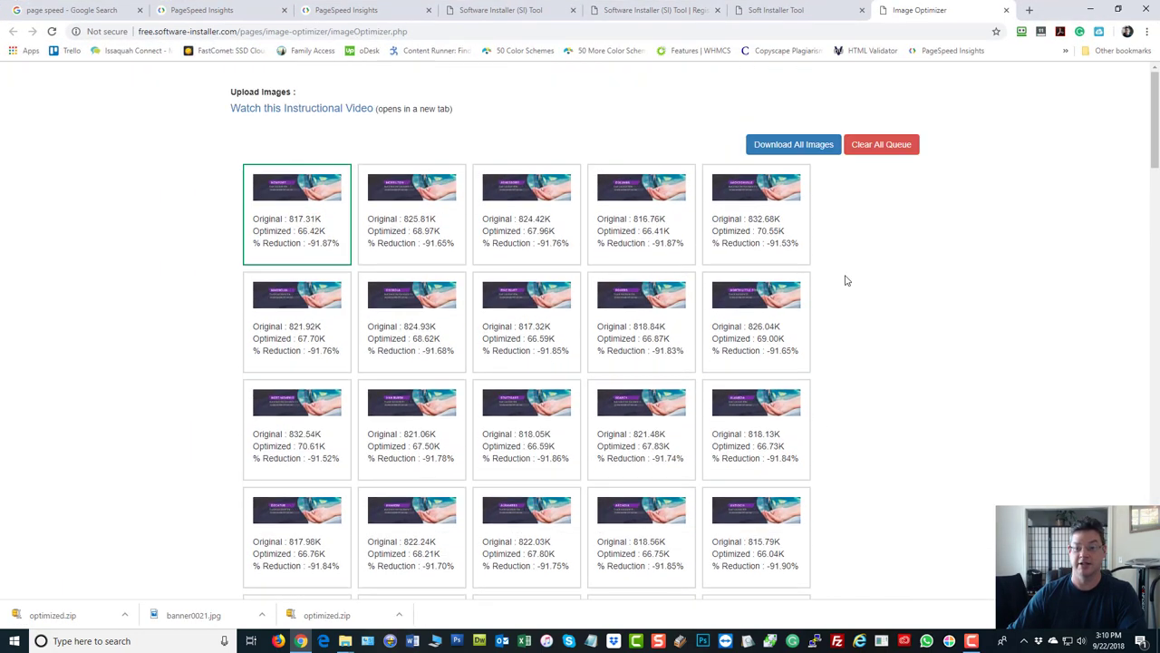
left_click(888, 151)
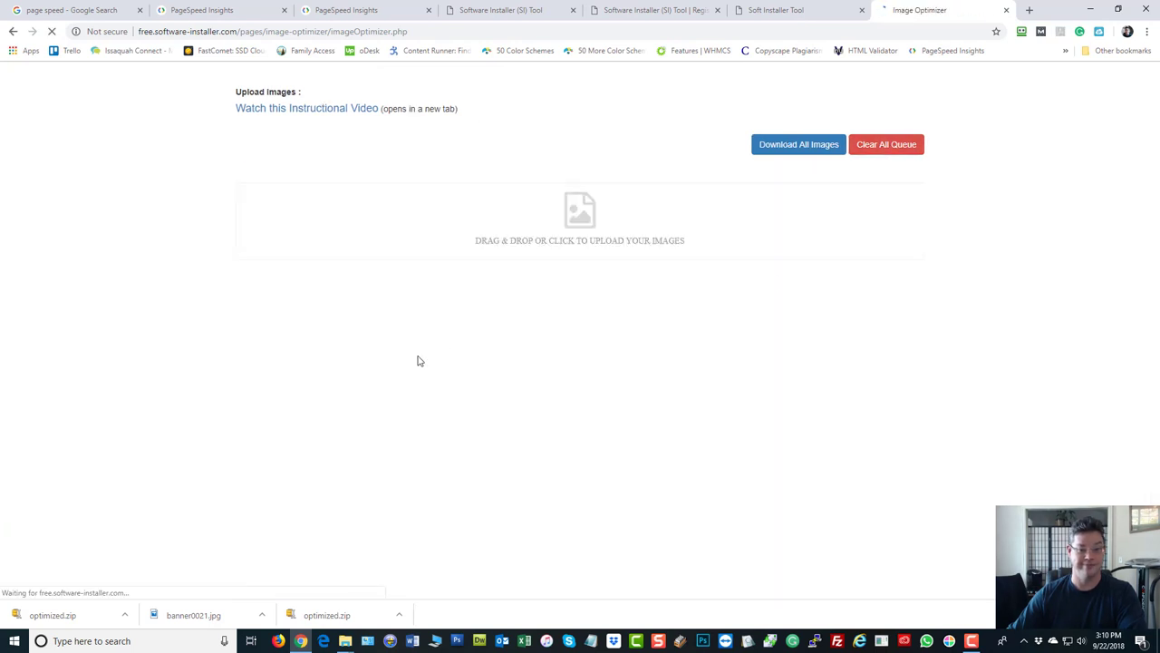